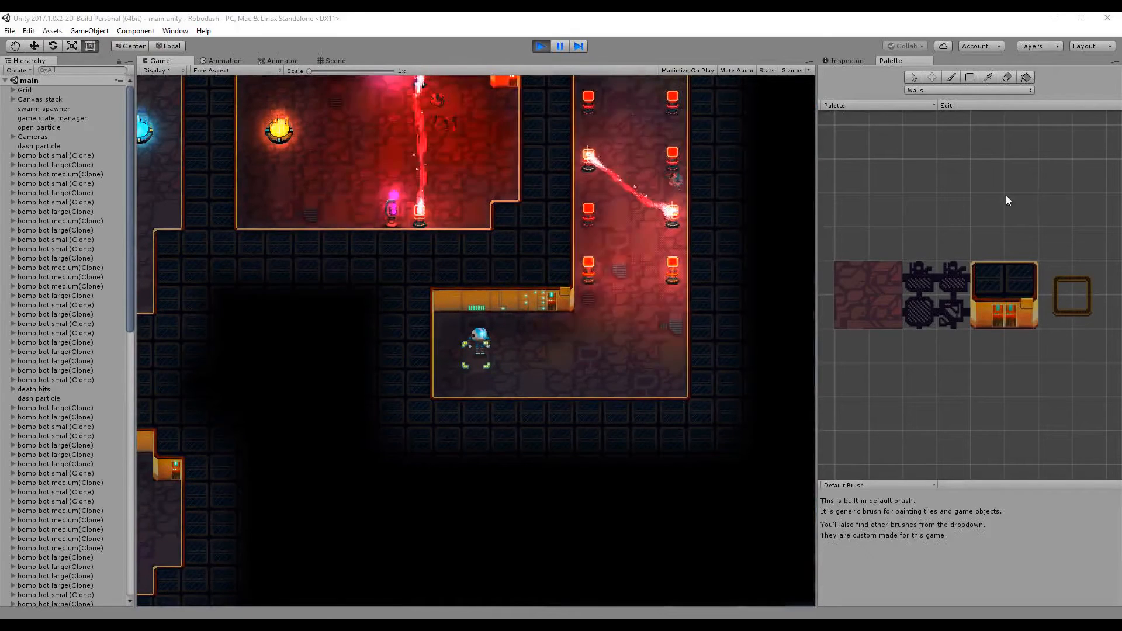
# - Extend the starting room downward below the robot by painting tiles in the scene while the game keeps running
pyautogui.click(332, 60)
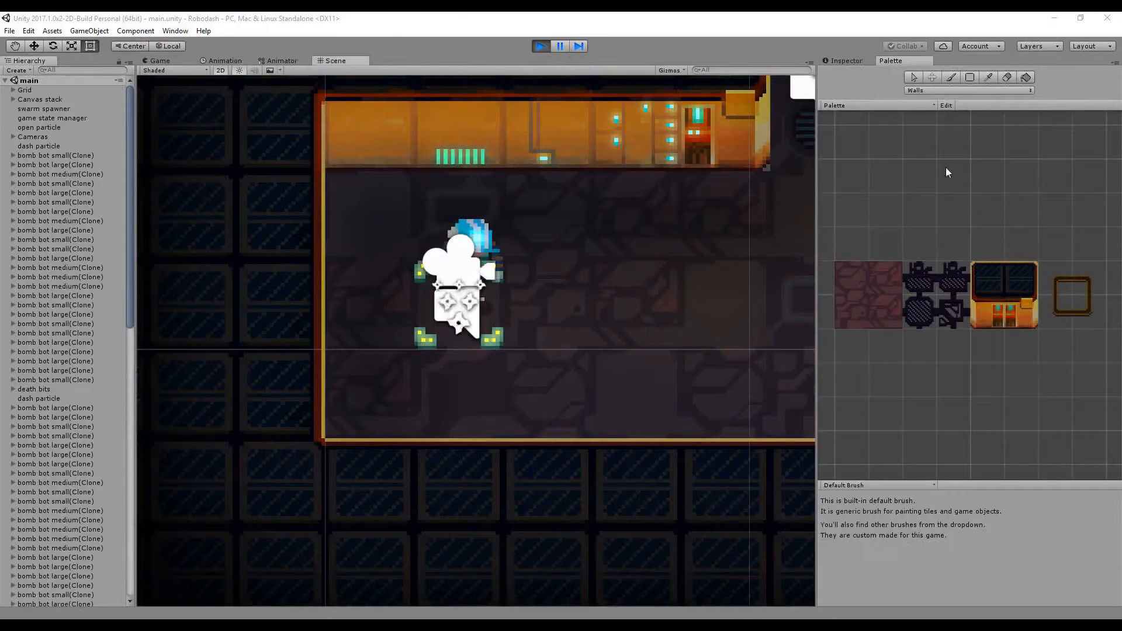
pyautogui.click(952, 77)
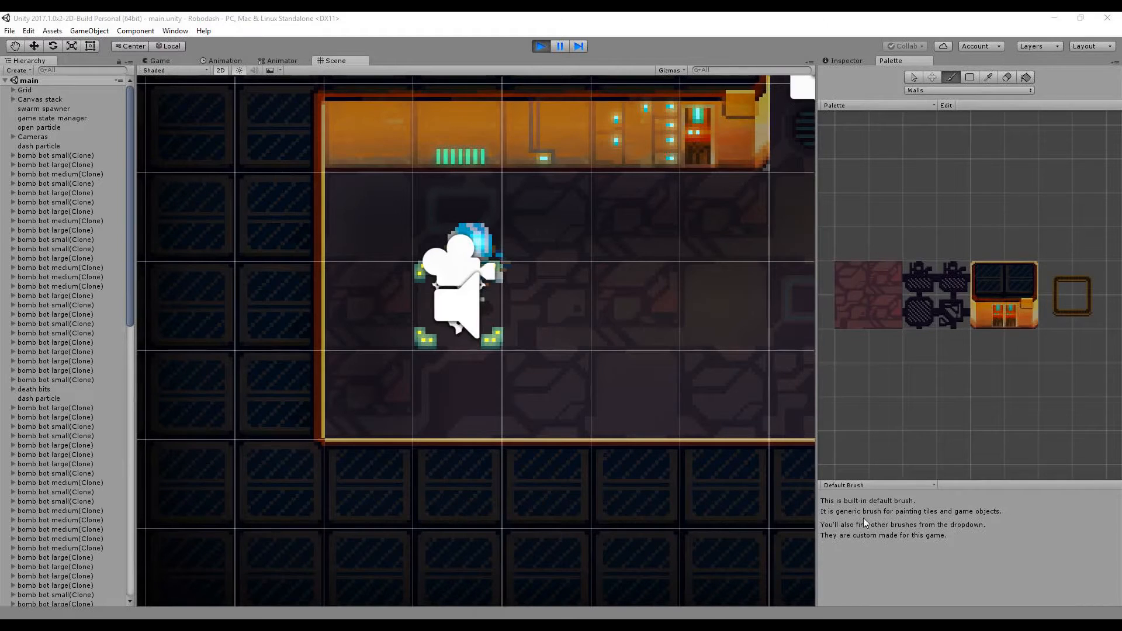
pyautogui.click(861, 533)
pyautogui.moveTo(392, 475)
pyautogui.mouseDown()
pyautogui.moveTo(656, 483)
pyautogui.moveTo(671, 543)
pyautogui.moveTo(500, 555)
pyautogui.moveTo(394, 546)
pyautogui.mouseUp()
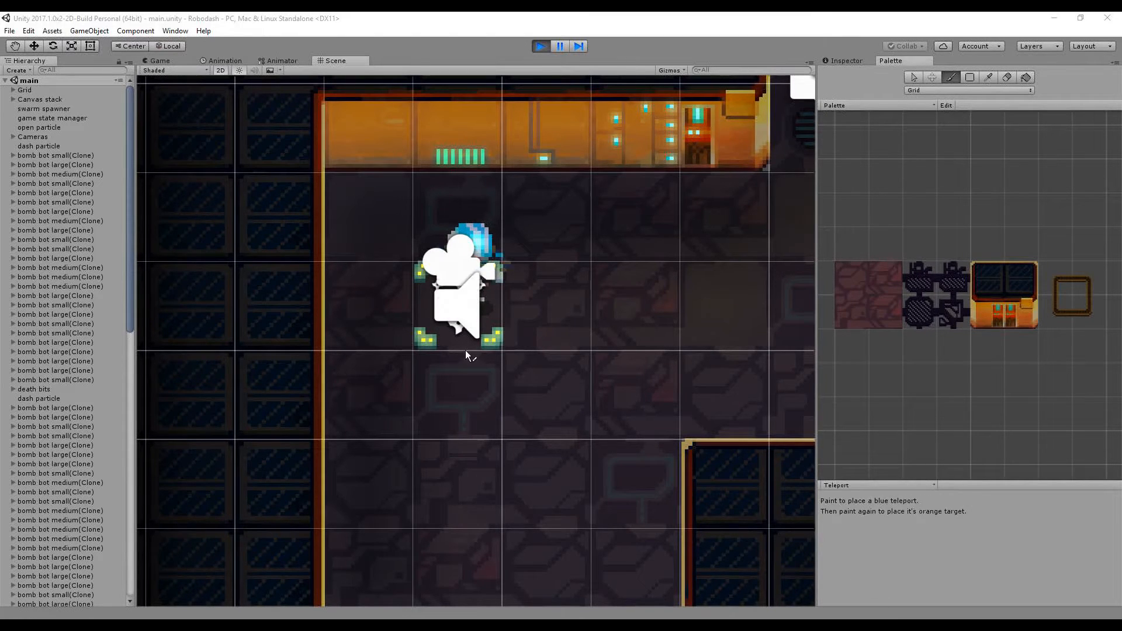
# - Place a blue teleport in the room's new lower alcove and its orange target in the red room above, using the Teleport brush
pyautogui.scroll(-12, 472, 365)
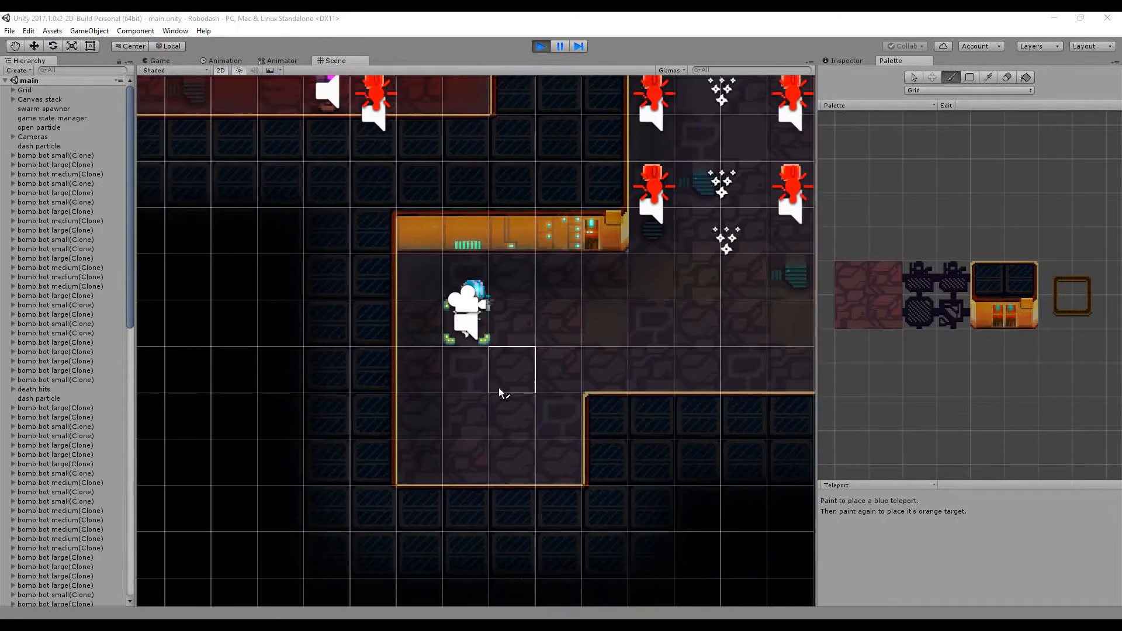
pyautogui.scroll(-1, 499, 388)
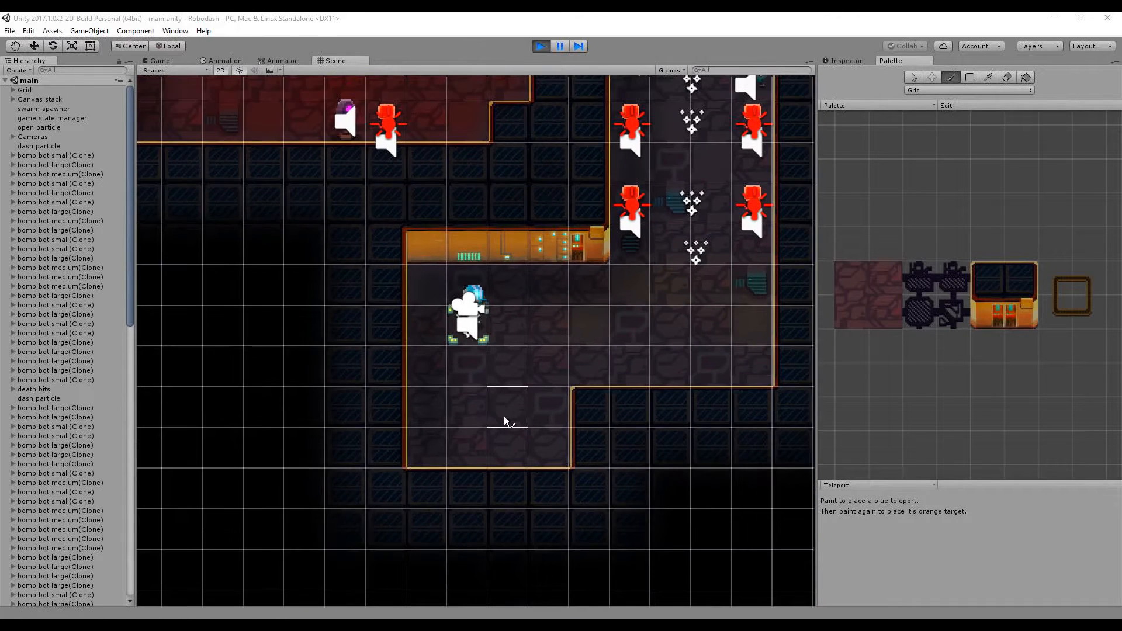
pyautogui.click(506, 408)
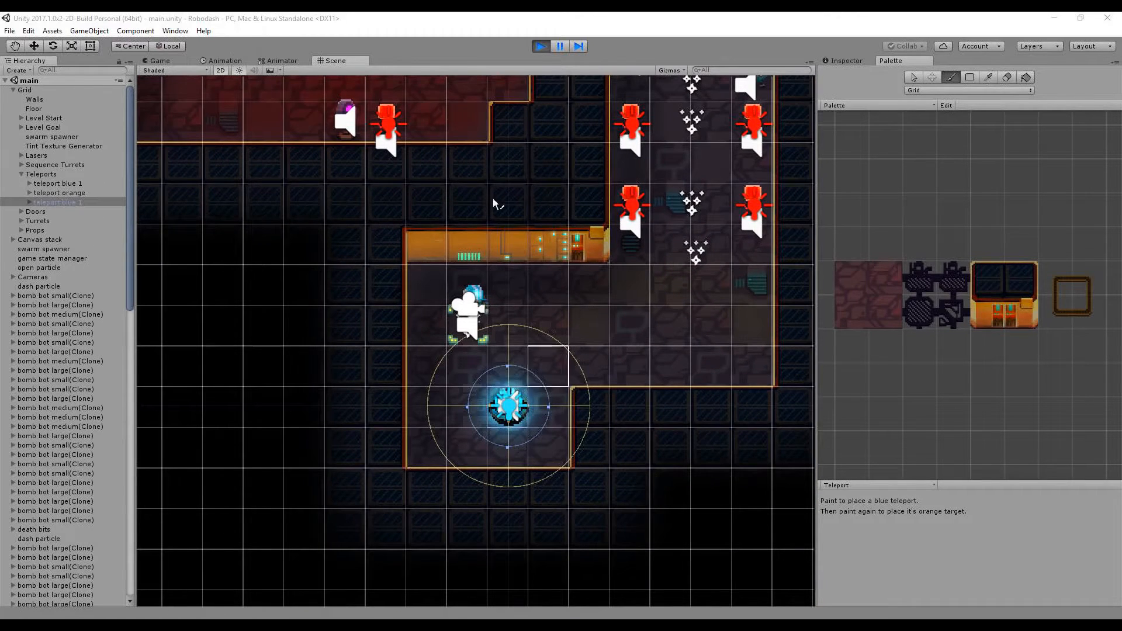
pyautogui.click(433, 110)
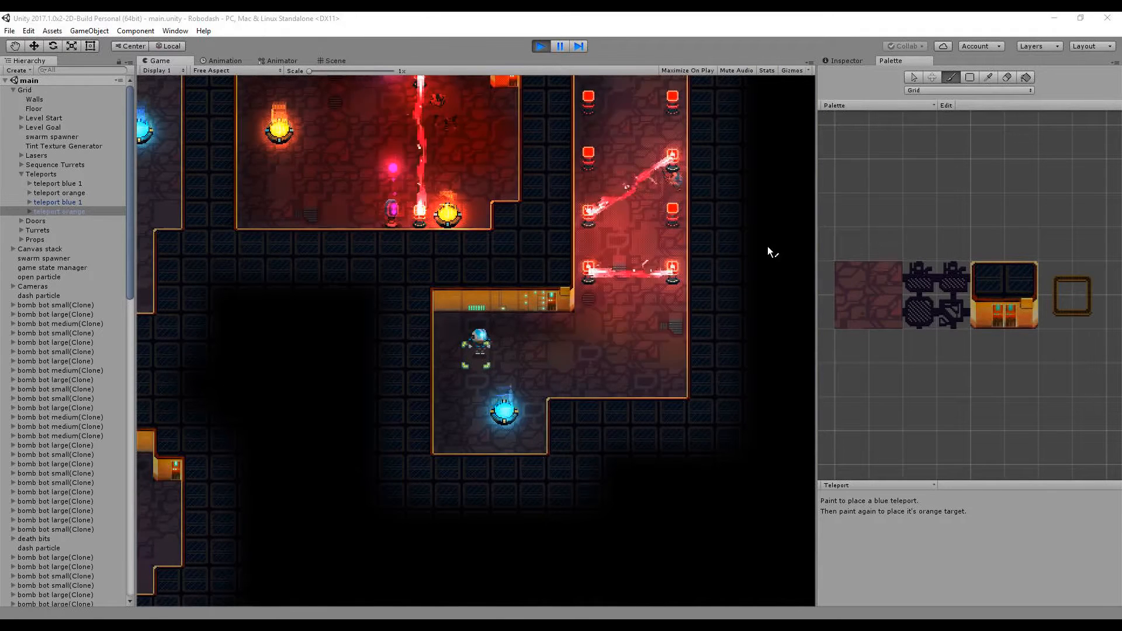
# - Playtest the new teleport by walking the robot into the blue pad and moving upward inside the red room
pyautogui.press('Right')
pyautogui.press('Right')
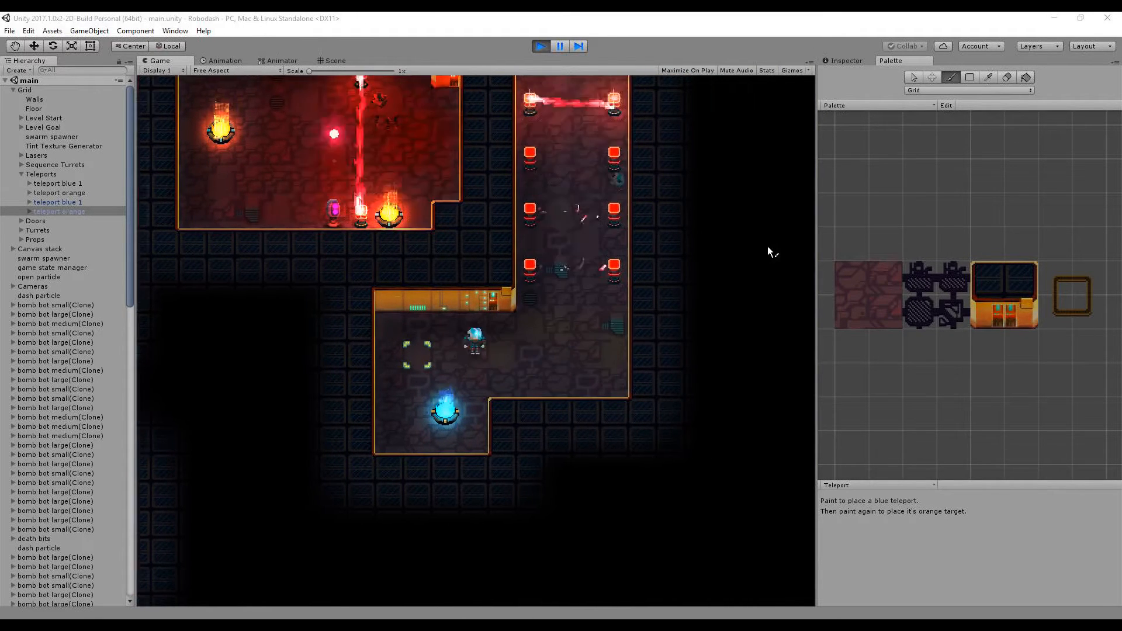
pyautogui.press('Down')
pyautogui.press('Down')
pyautogui.press('Left')
pyautogui.press('Up')
pyautogui.press('Up')
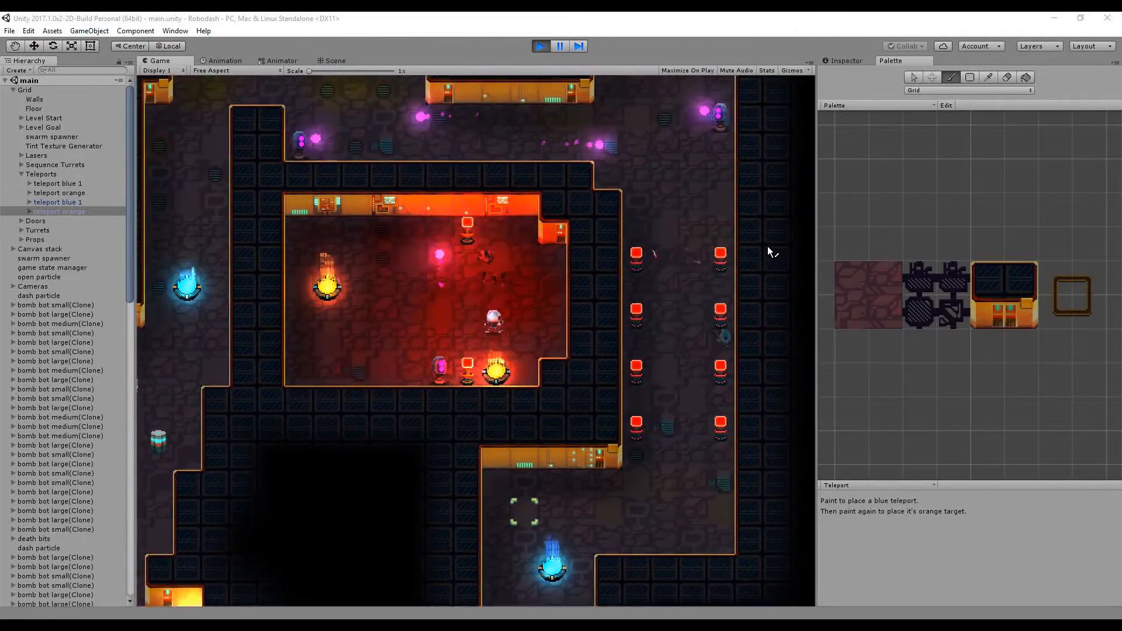
# - Playtest the original teleport pair by crossing the red room to the orange pad and walking down the corridor toward the barrels
pyautogui.press('Left')
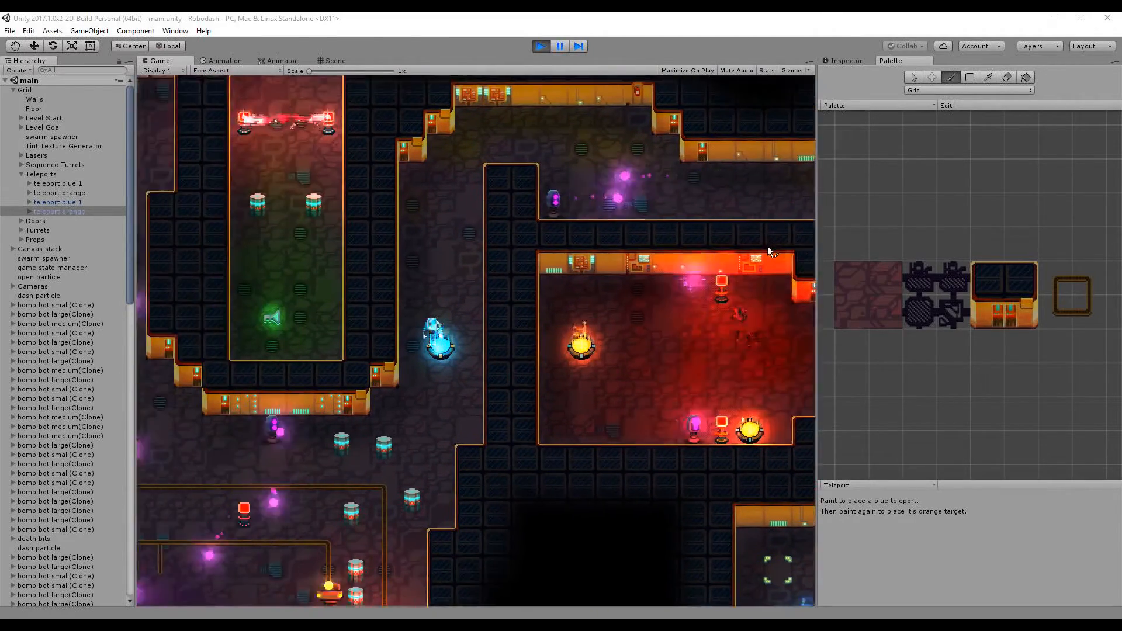
pyautogui.press('Down')
pyautogui.press('Down')
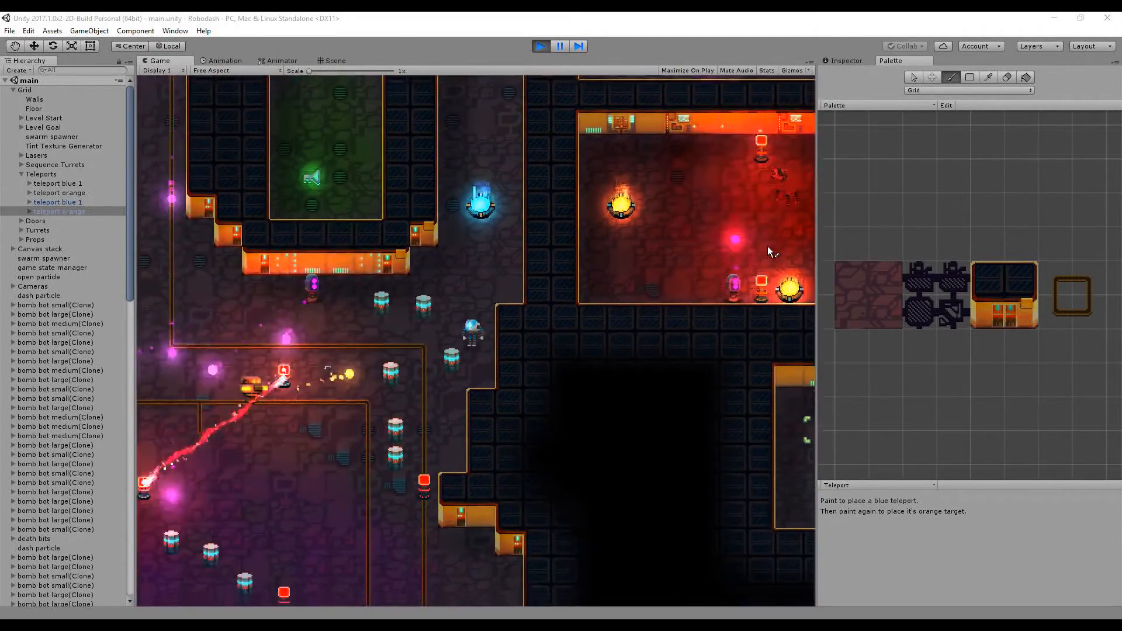
pyautogui.press('Left')
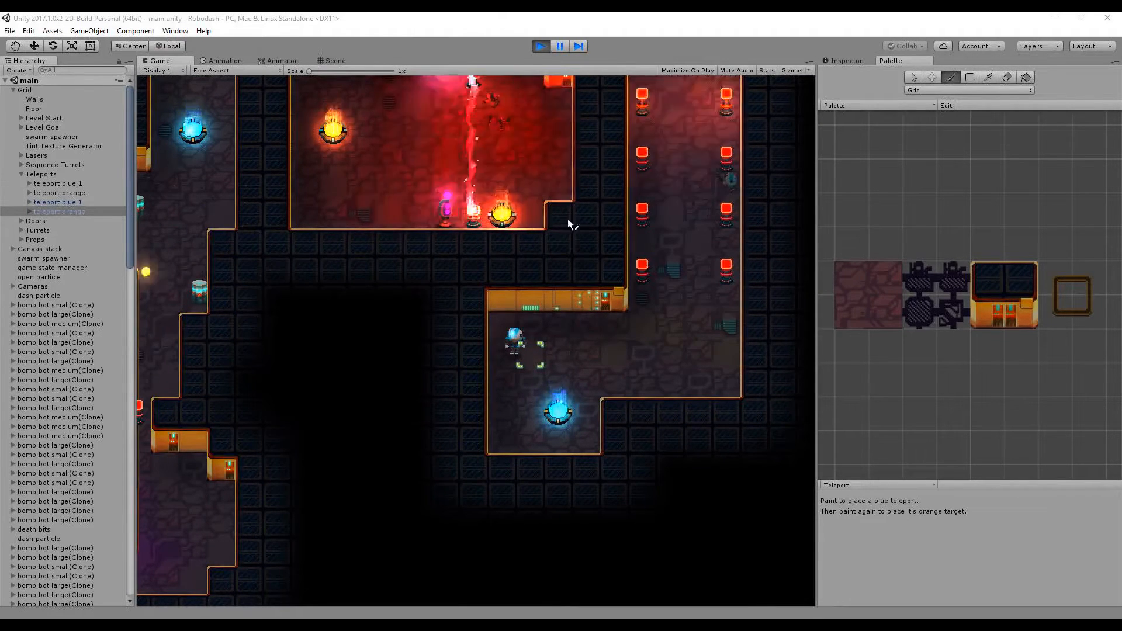
pyautogui.press('d')
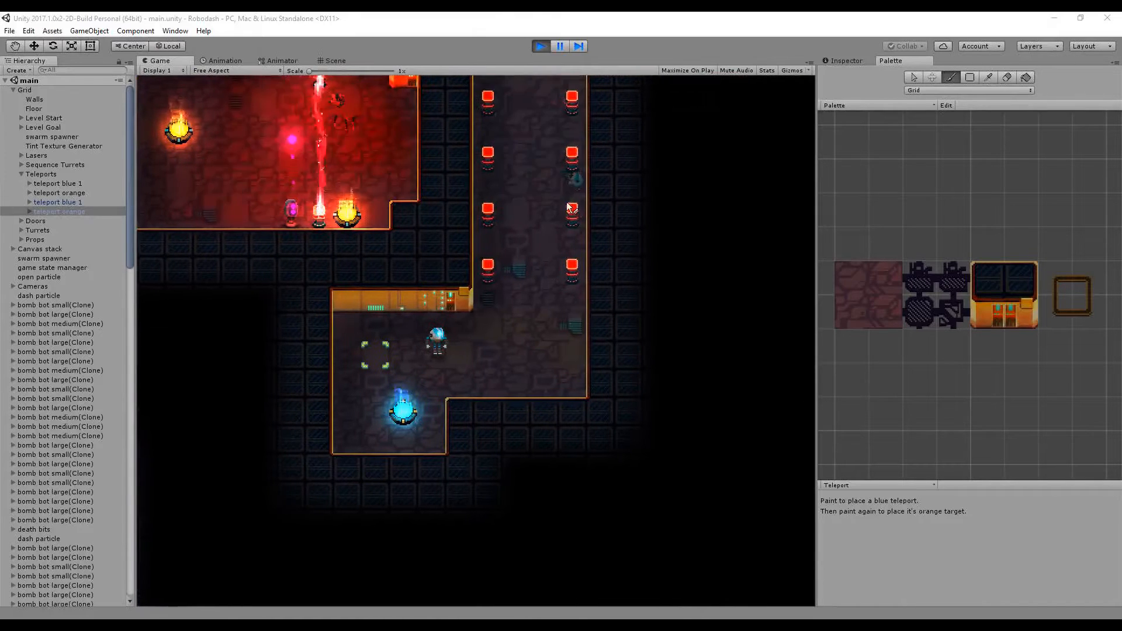
# - Review the whole level layout in the scene, stop play mode and show the title screen in the game view
pyautogui.click(336, 60)
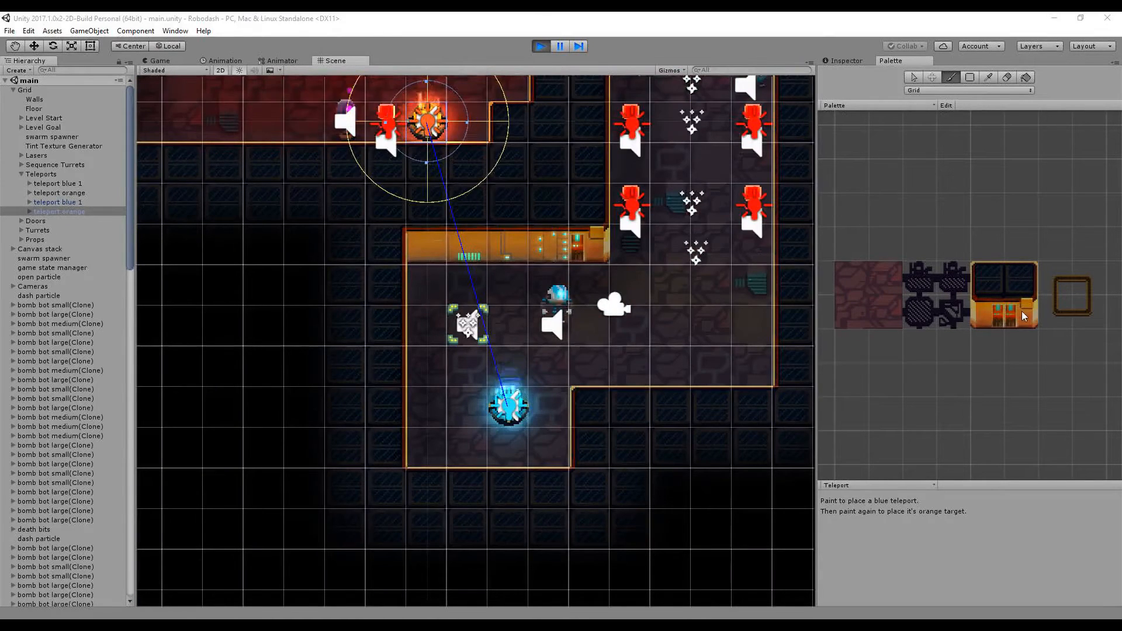
pyautogui.scroll(-10, 662, 328)
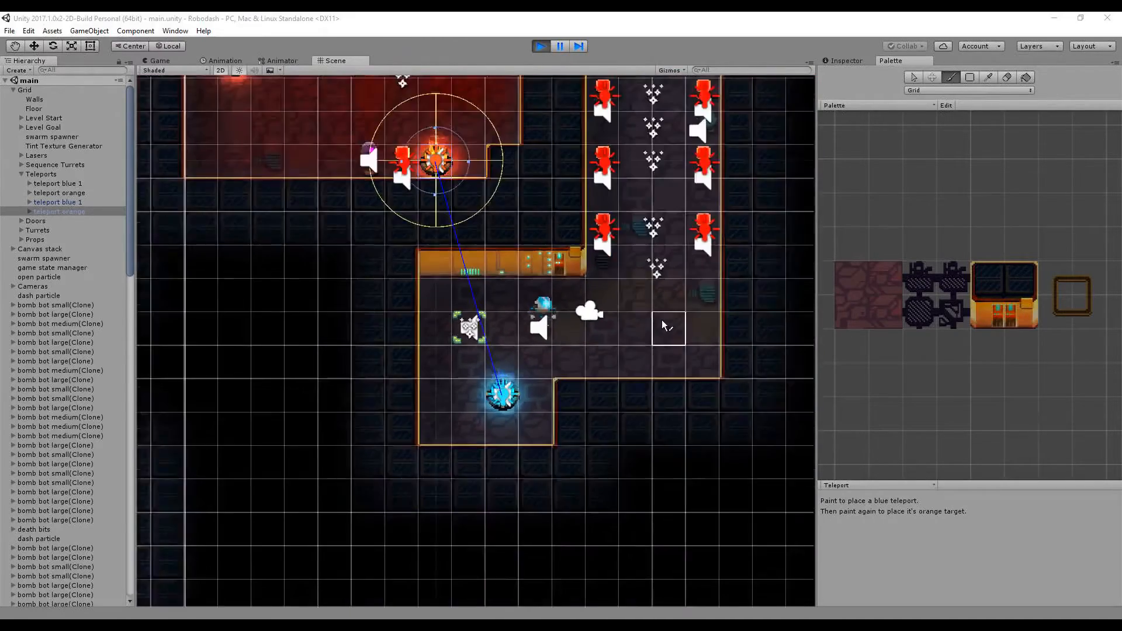
pyautogui.scroll(-6, 659, 315)
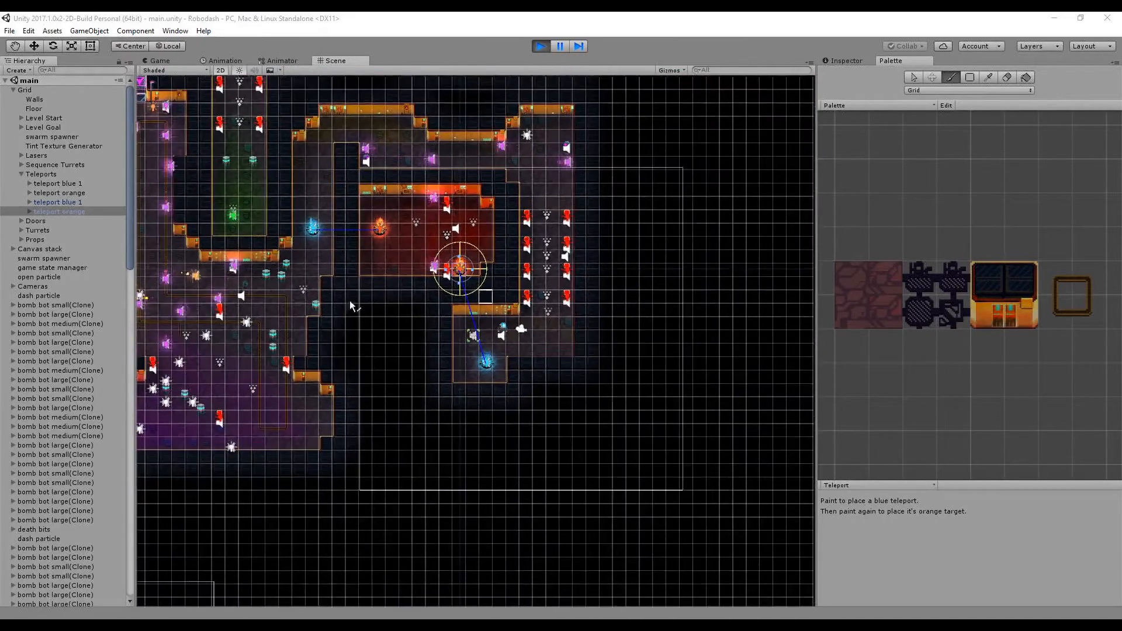
pyautogui.moveTo(379, 311); pyautogui.dragTo(490, 319, button='middle')
pyautogui.moveTo(498, 361); pyautogui.dragTo(548, 358, button='middle')
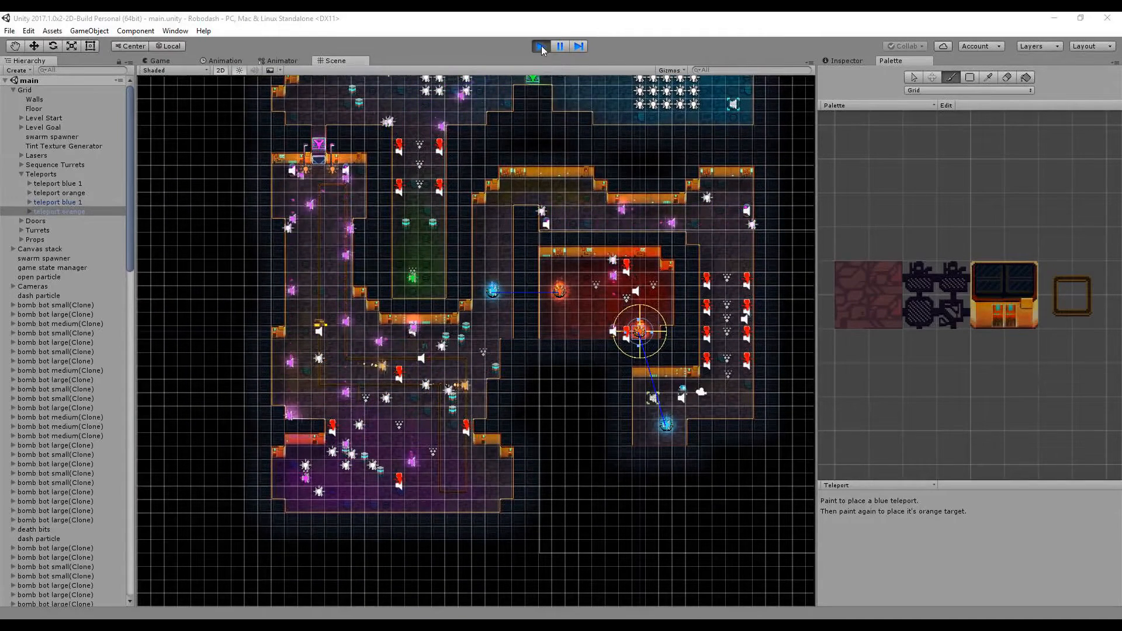
pyautogui.click(541, 48)
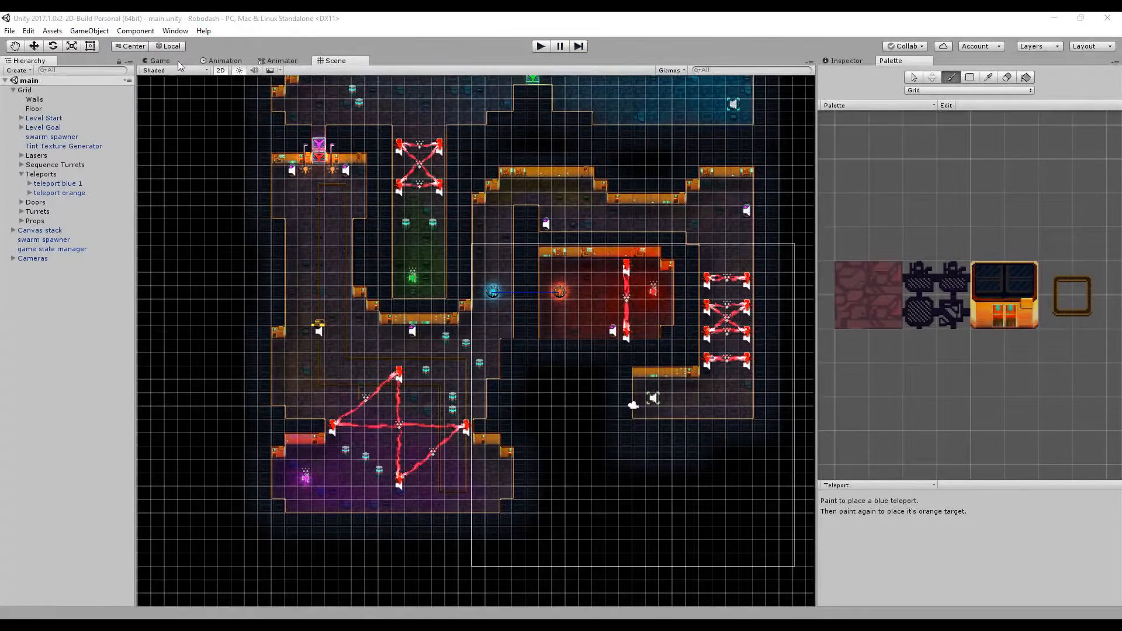
pyautogui.click(161, 60)
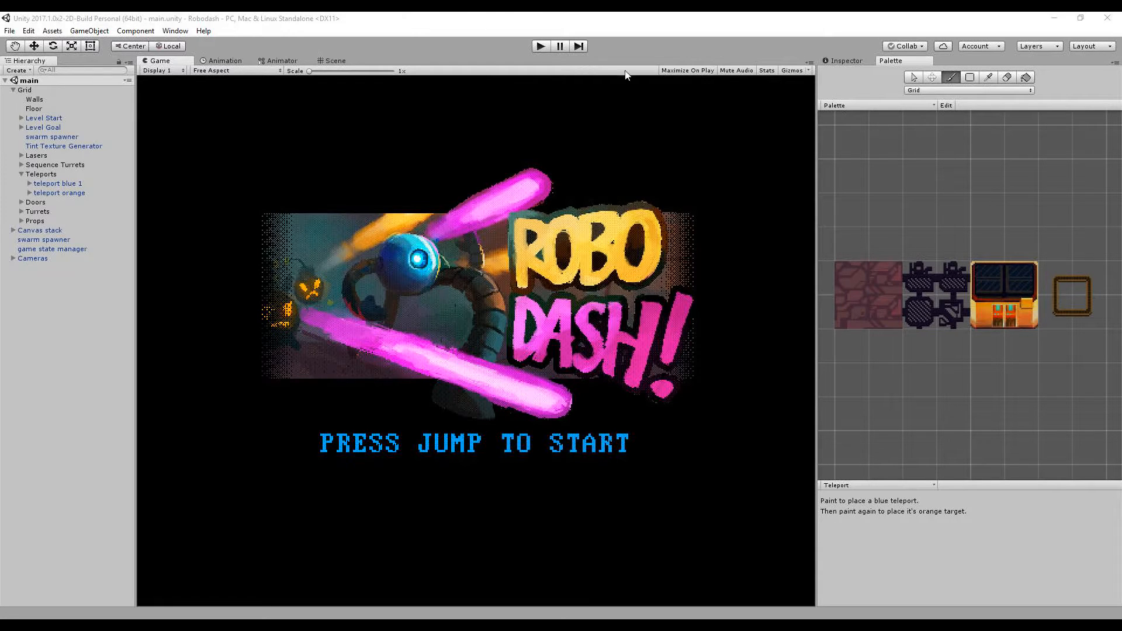
# - Paint a closed loop of four connected laser towers below the yellow turret's spot with the Laser brush
pyautogui.click(332, 61)
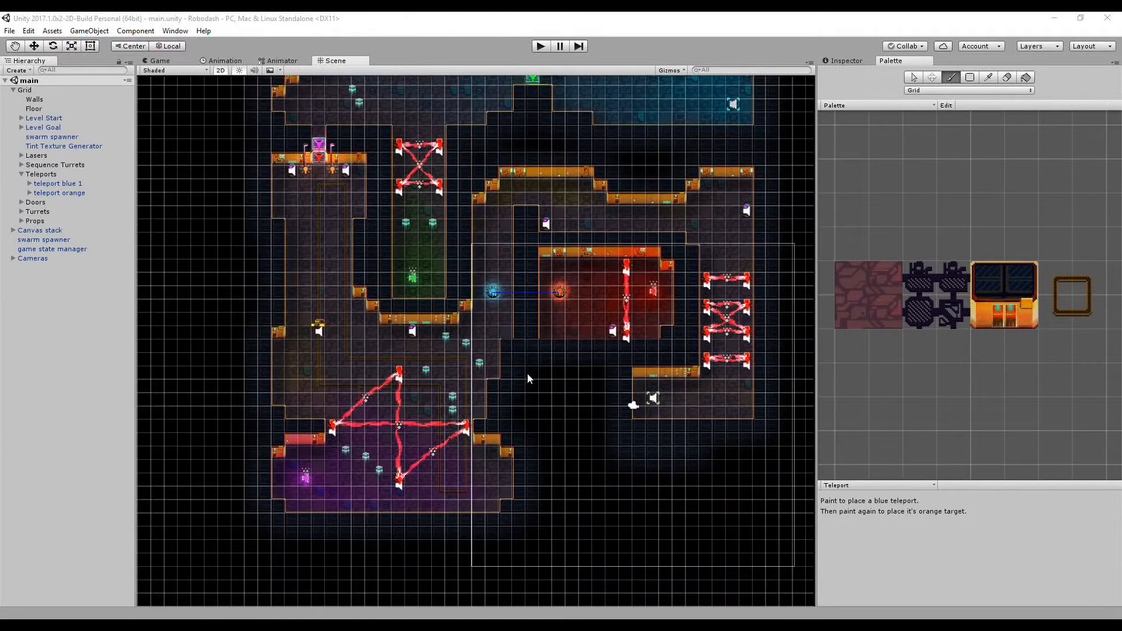
pyautogui.scroll(5, 527, 374)
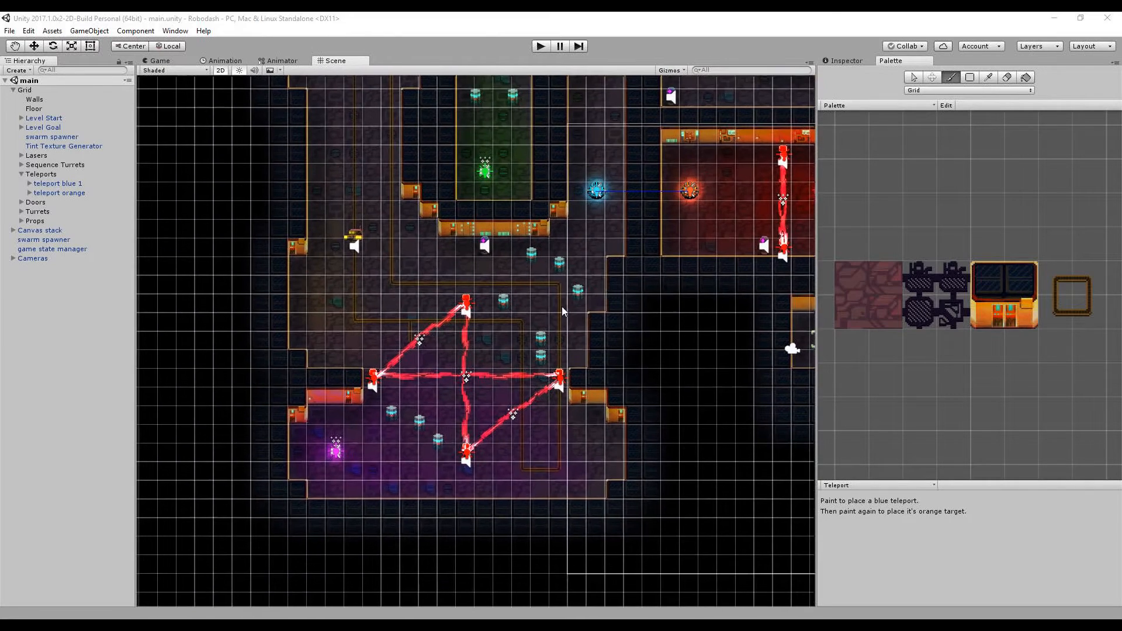
pyautogui.scroll(5, 558, 309)
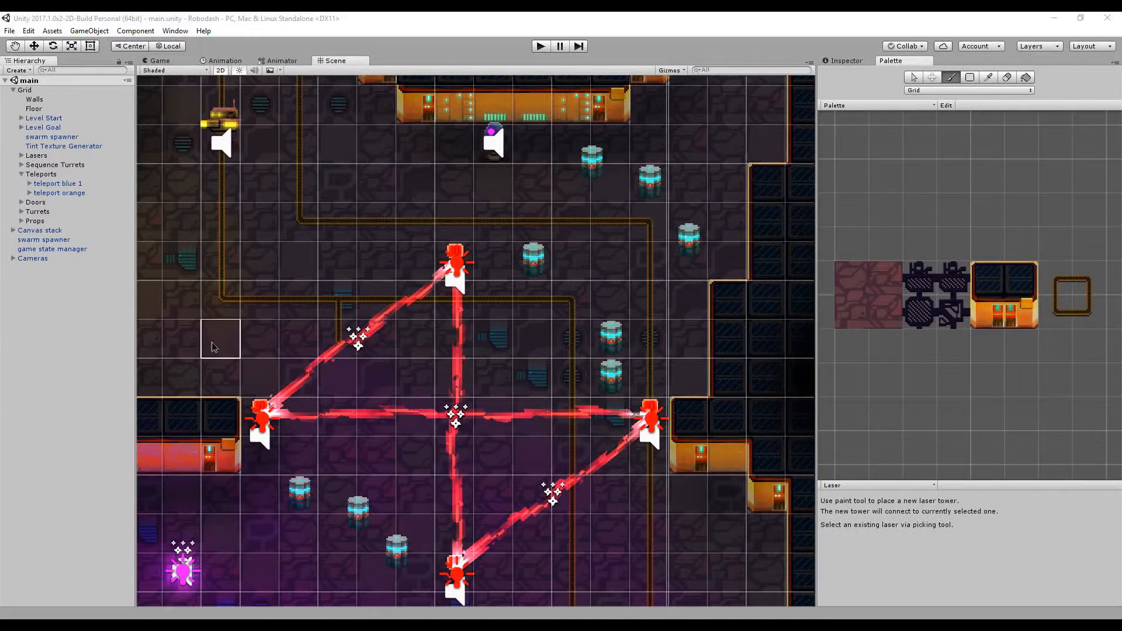
pyautogui.click(213, 346)
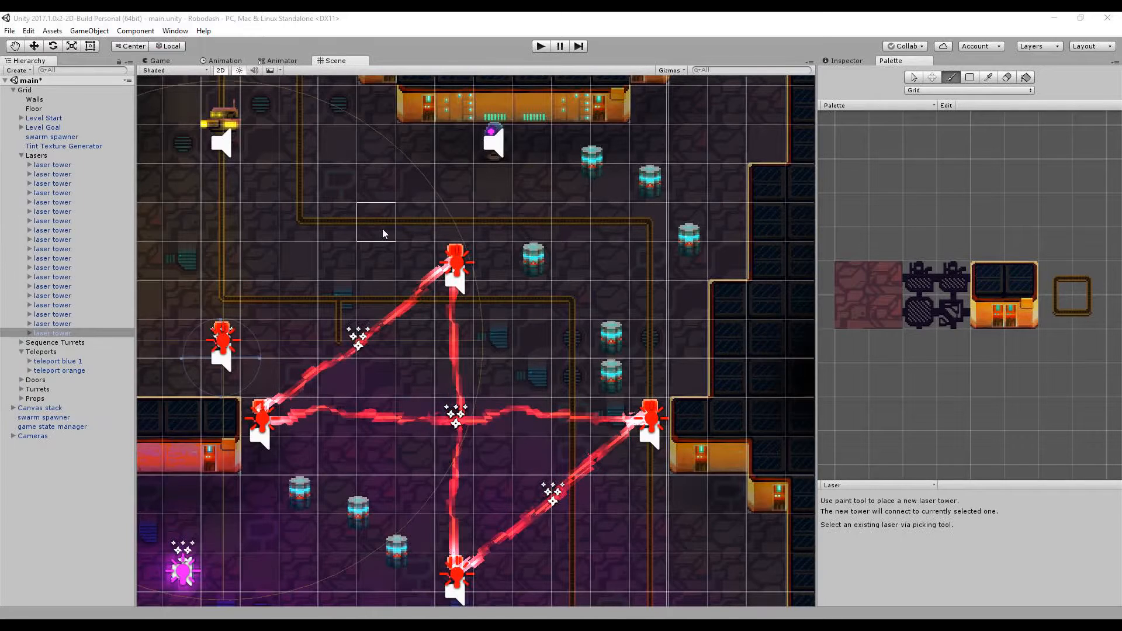
pyautogui.click(384, 232)
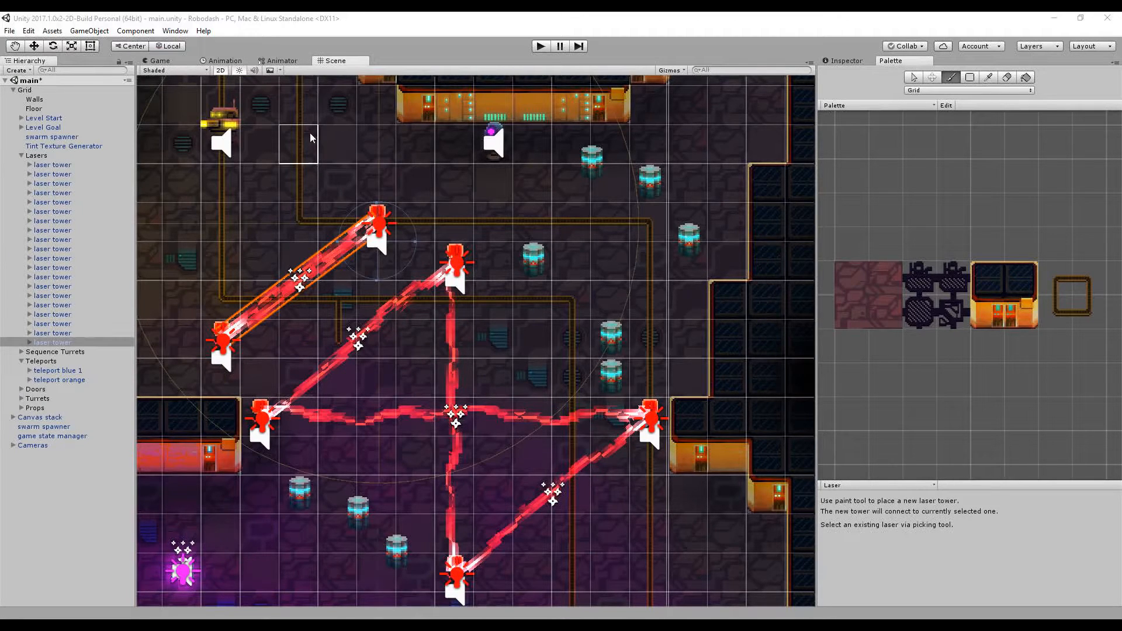
pyautogui.click(343, 139)
pyautogui.click(189, 133)
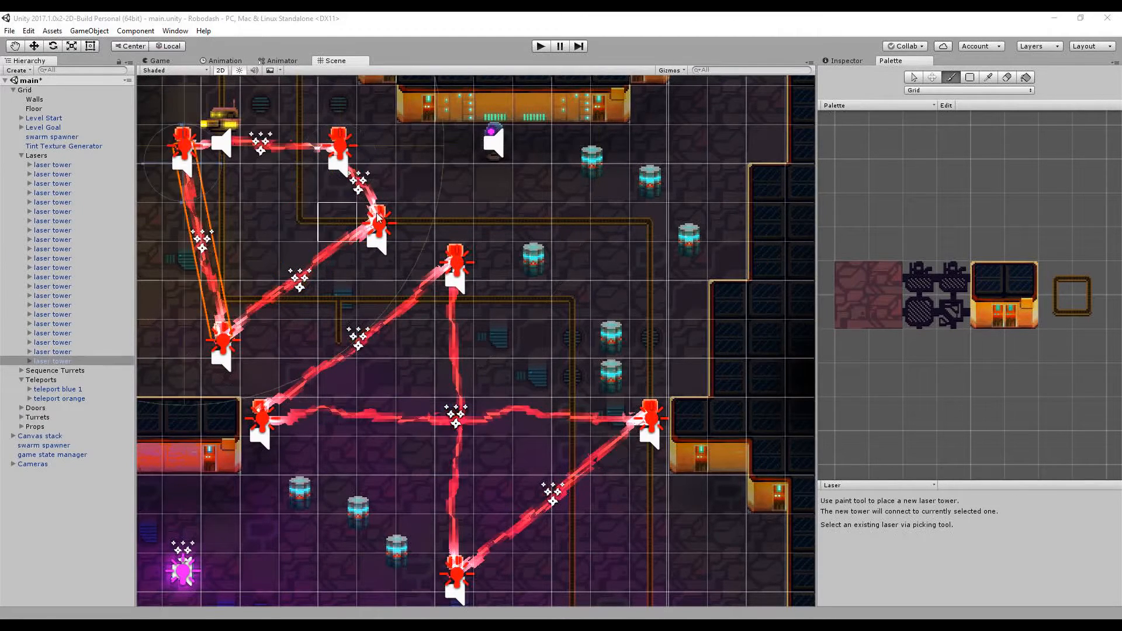
# - Place a blue teleport in the purple room's lower right corner and its orange target above the new laser loop, using the Teleport brush
pyautogui.scroll(-5, 415, 217)
pyautogui.scroll(3, 439, 301)
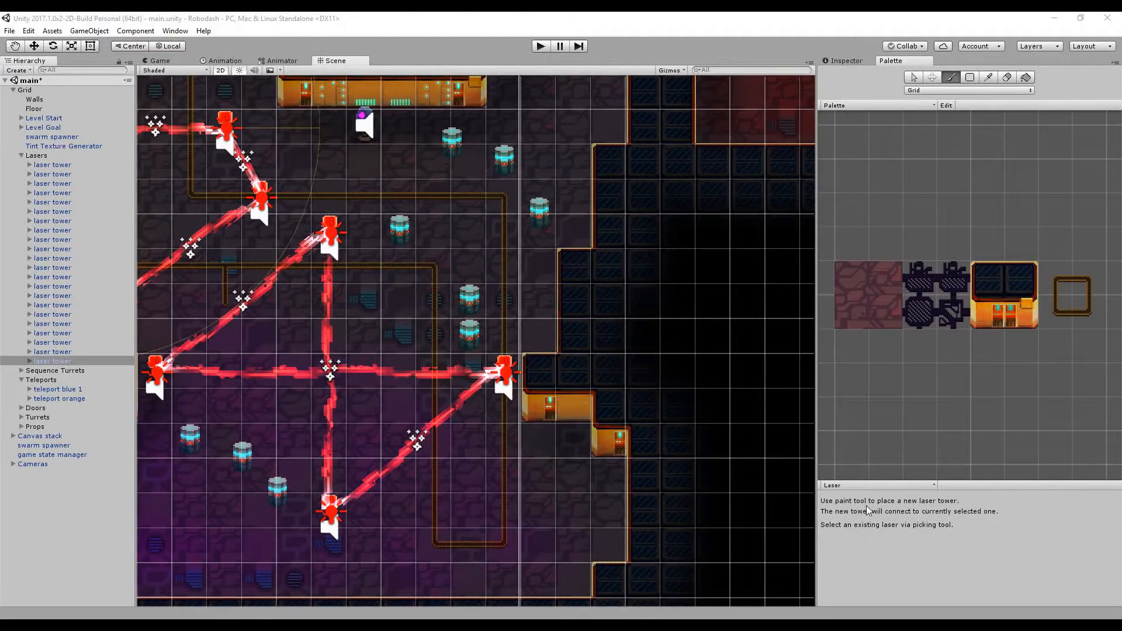
pyautogui.click(878, 594)
pyautogui.click(537, 509)
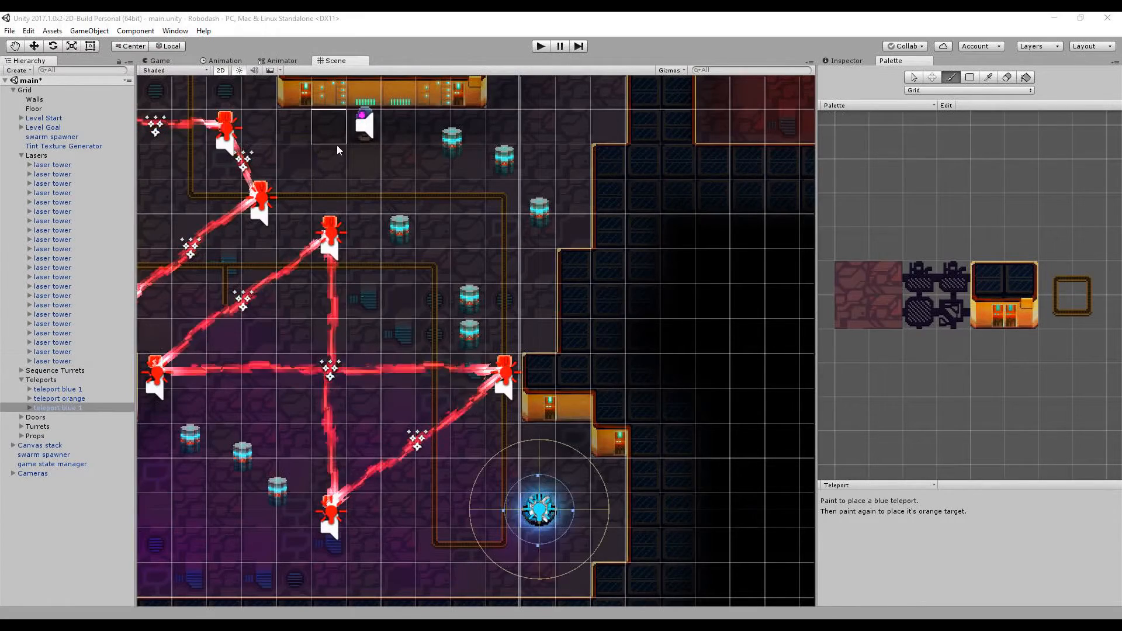
pyautogui.scroll(-6, 335, 149)
pyautogui.scroll(-2, 333, 168)
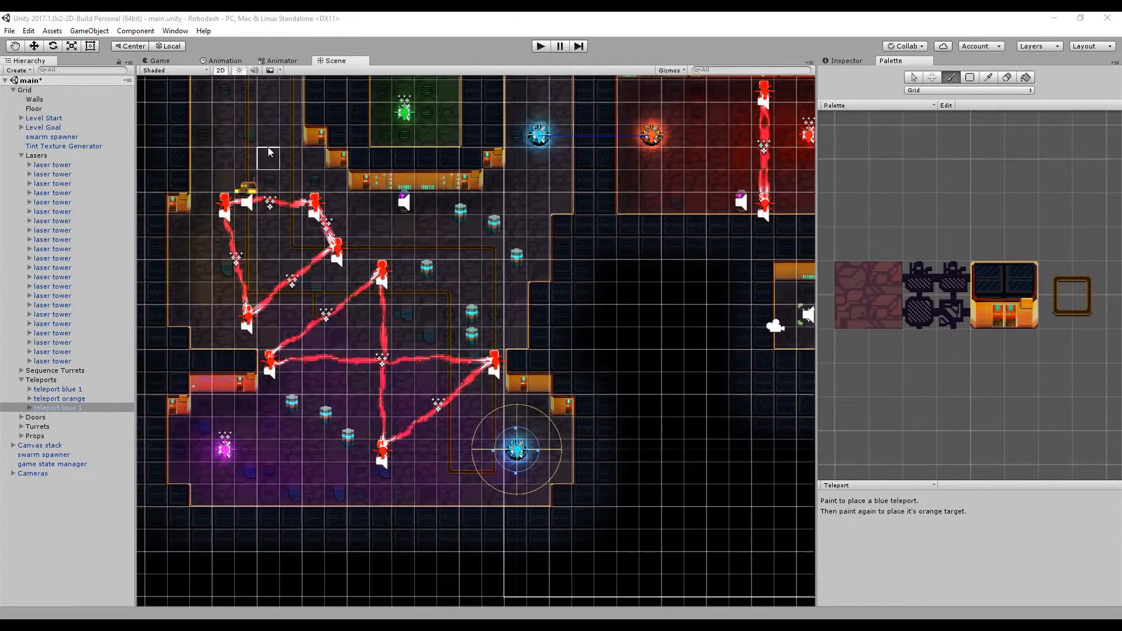
pyautogui.click(219, 133)
pyautogui.scroll(2, 473, 342)
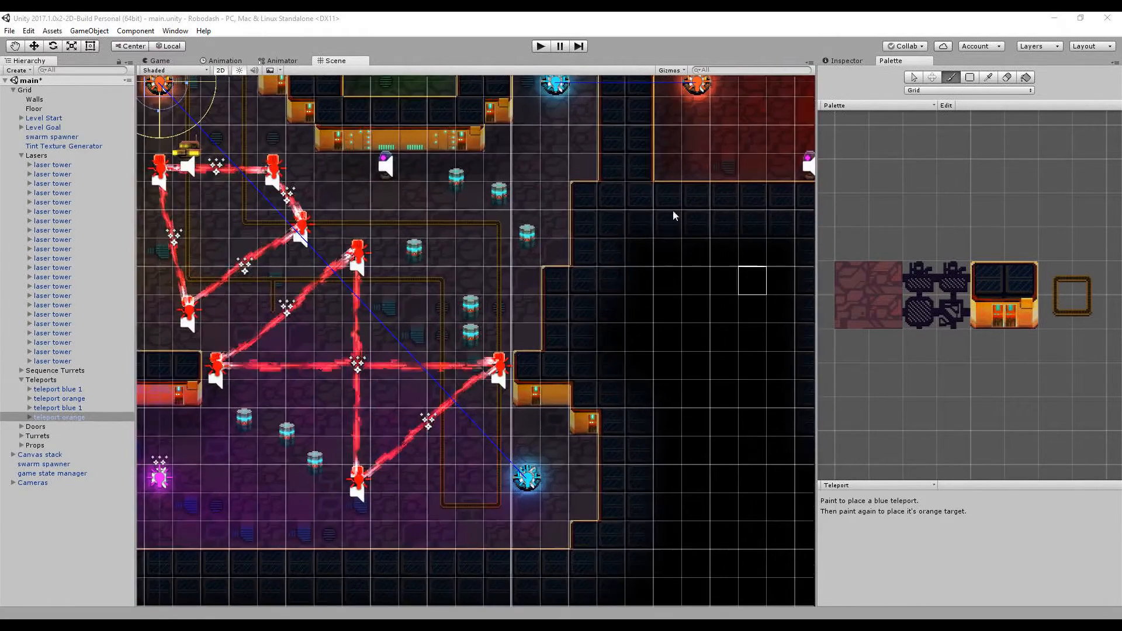
# - Start a playtest of TestScene1 from its title screen and dash the robot through the group of bomb bots
pyautogui.click(184, 62)
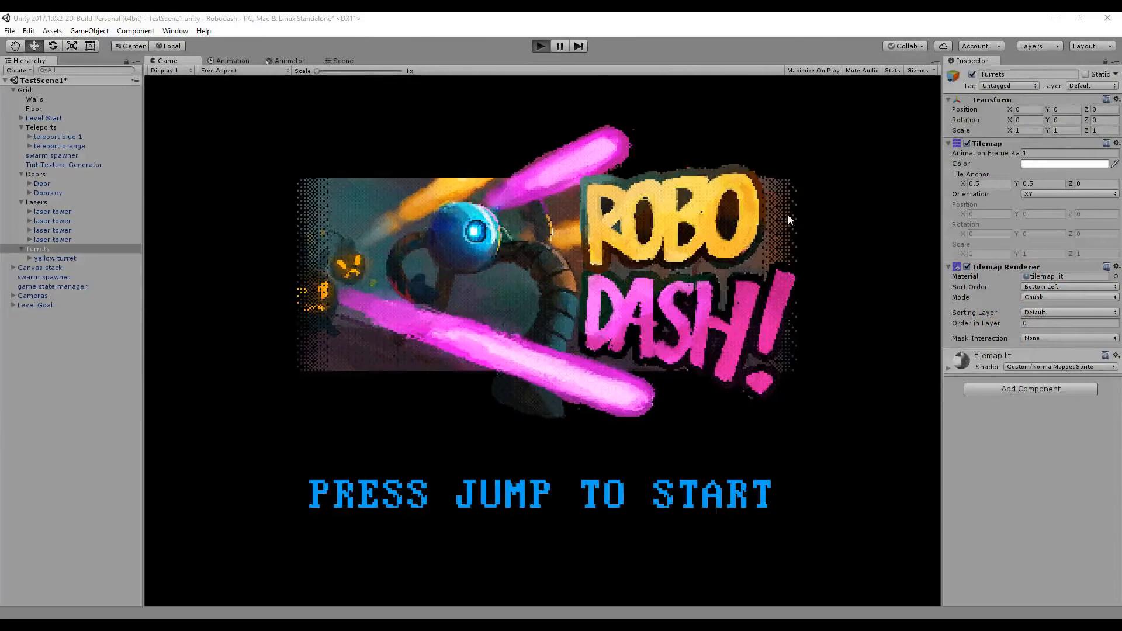
pyautogui.press('space')
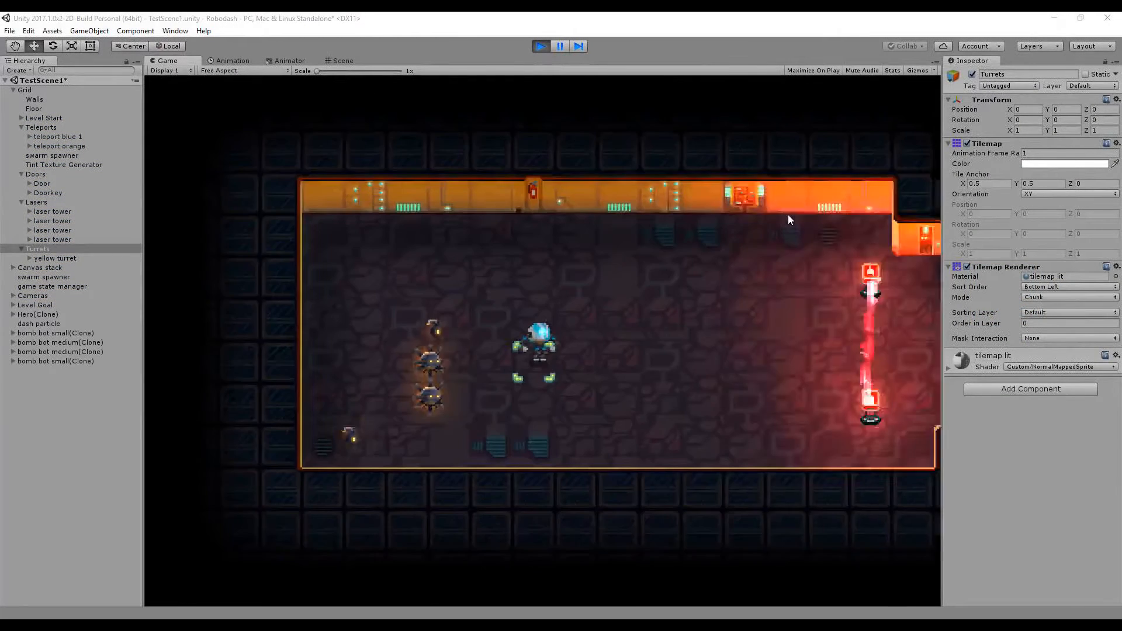
pyautogui.press('Right')
pyautogui.press('Up')
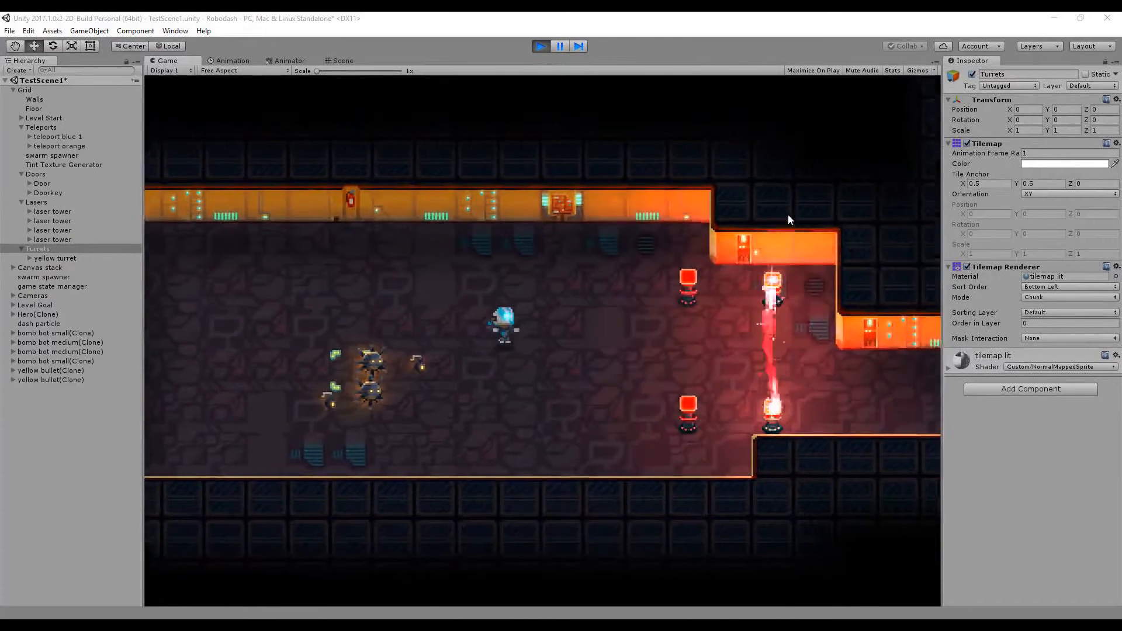
pyautogui.press('Down')
pyautogui.press('Left')
pyautogui.press('space')
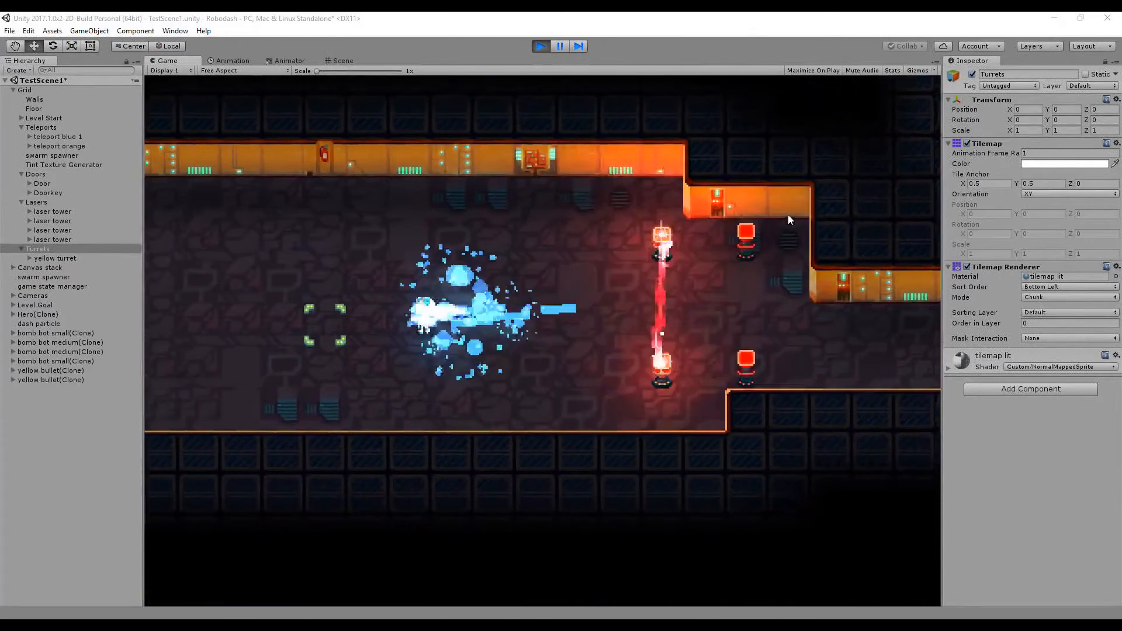
# - Move the robot to the laser towers and dash between them toward the corridor on the right
pyautogui.press('Right')
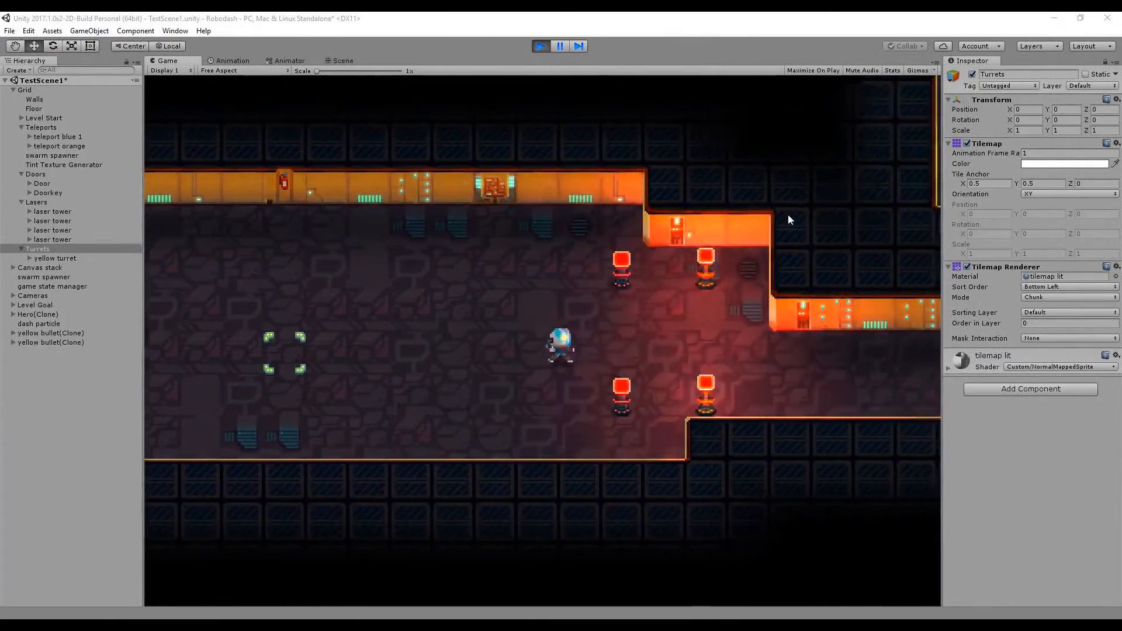
pyautogui.press('Right')
pyautogui.press('space')
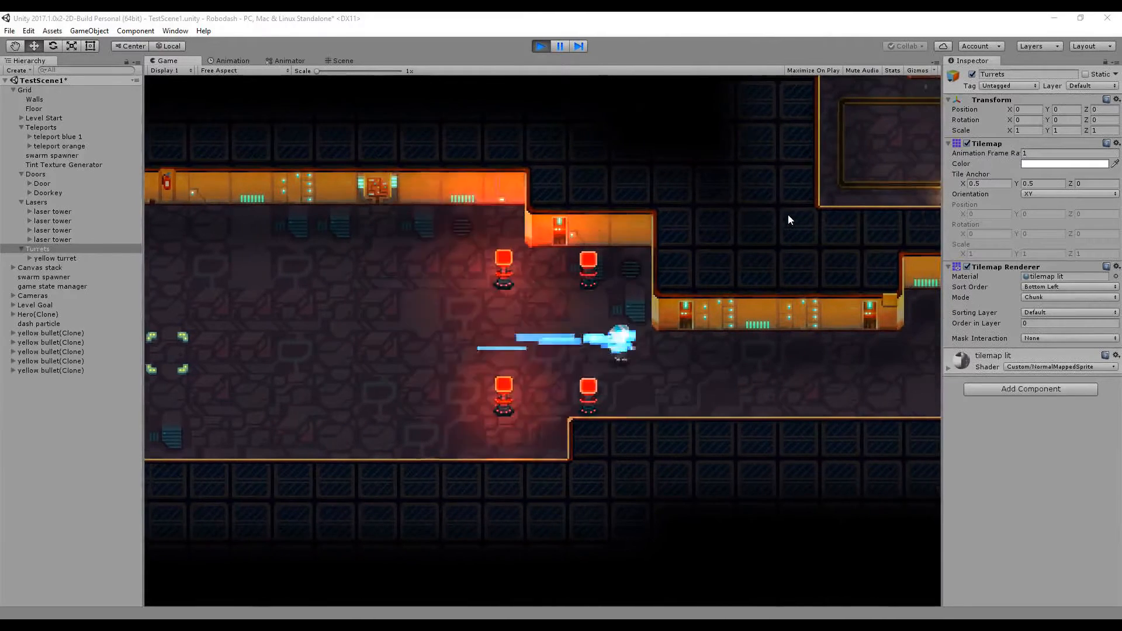
# - Send the robot along the corridor into the blue teleport and collect the door key in the turret room
pyautogui.press('Down')
pyautogui.press('Right')
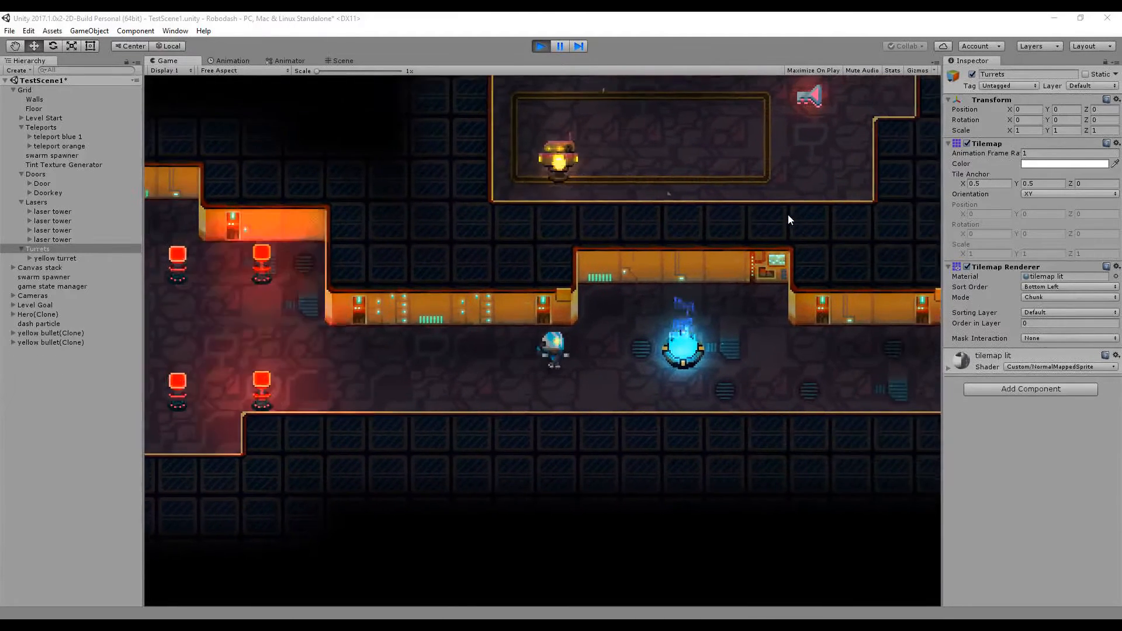
pyautogui.press('Right')
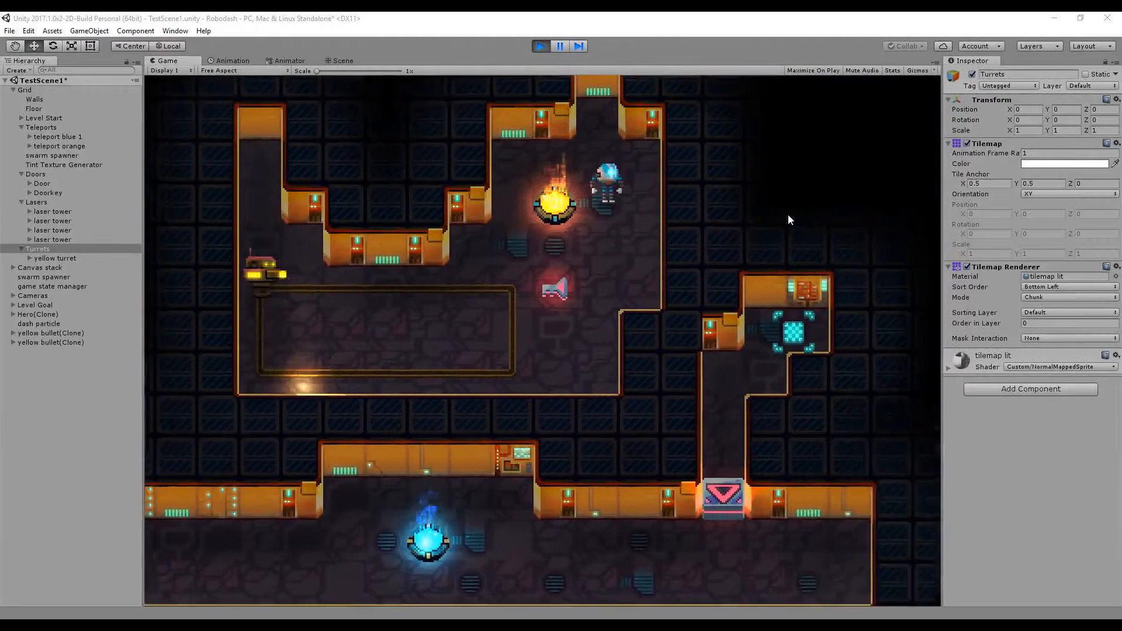
pyautogui.press('Down')
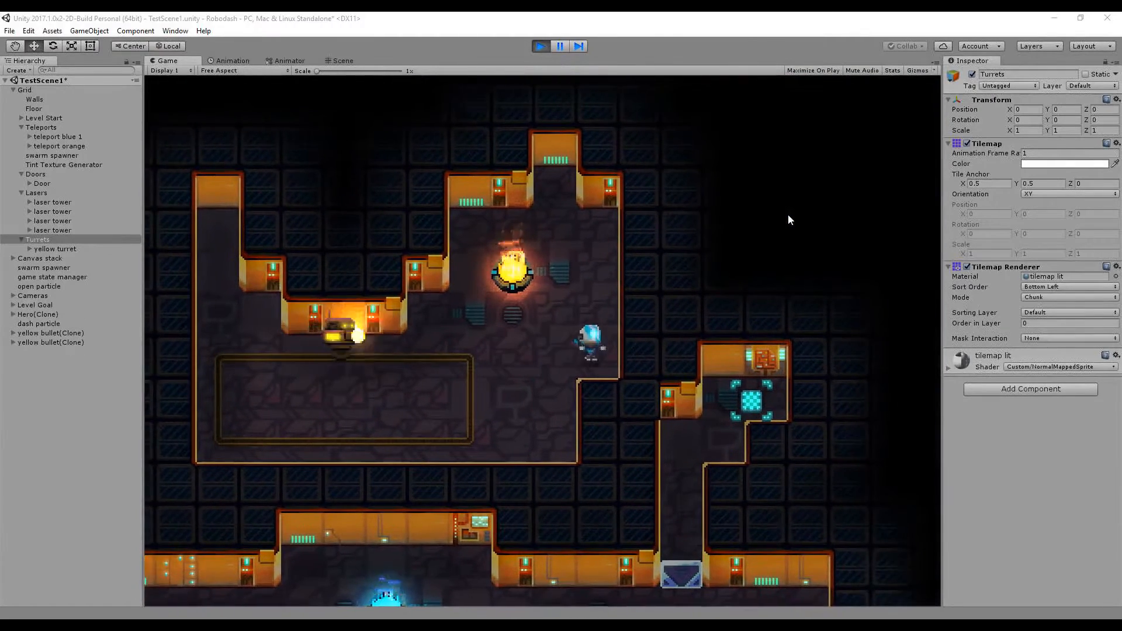
# - Return the robot to the corridor and run it between the laser towers and the blue teleport
pyautogui.press('Down')
pyautogui.press('Left')
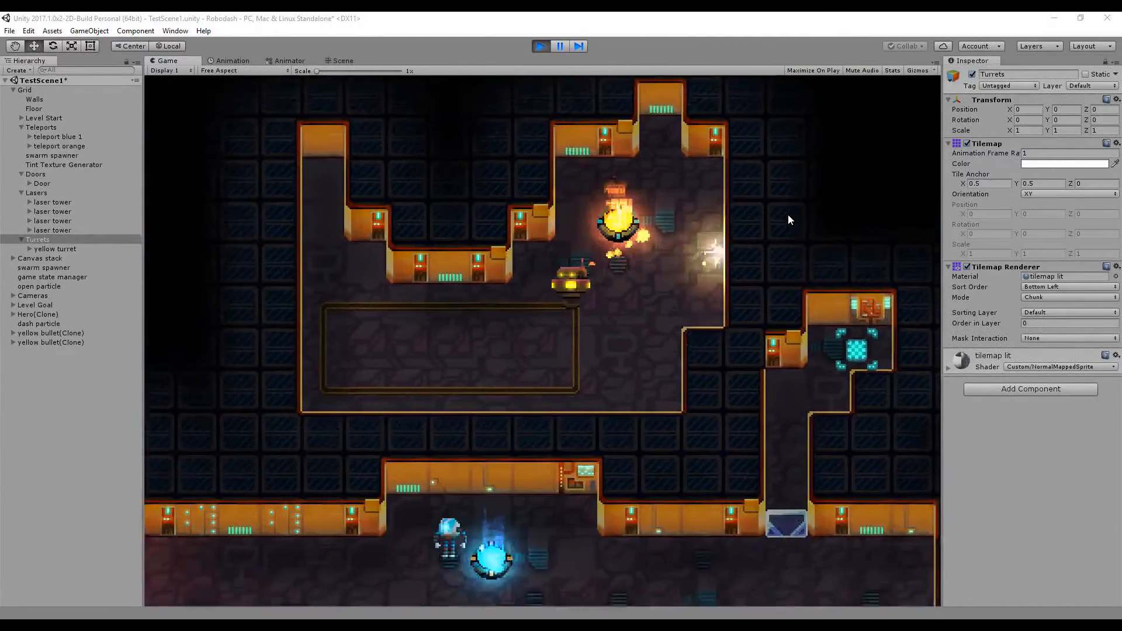
pyautogui.press('Down')
pyautogui.press('Left')
pyautogui.press('space')
pyautogui.press('Right')
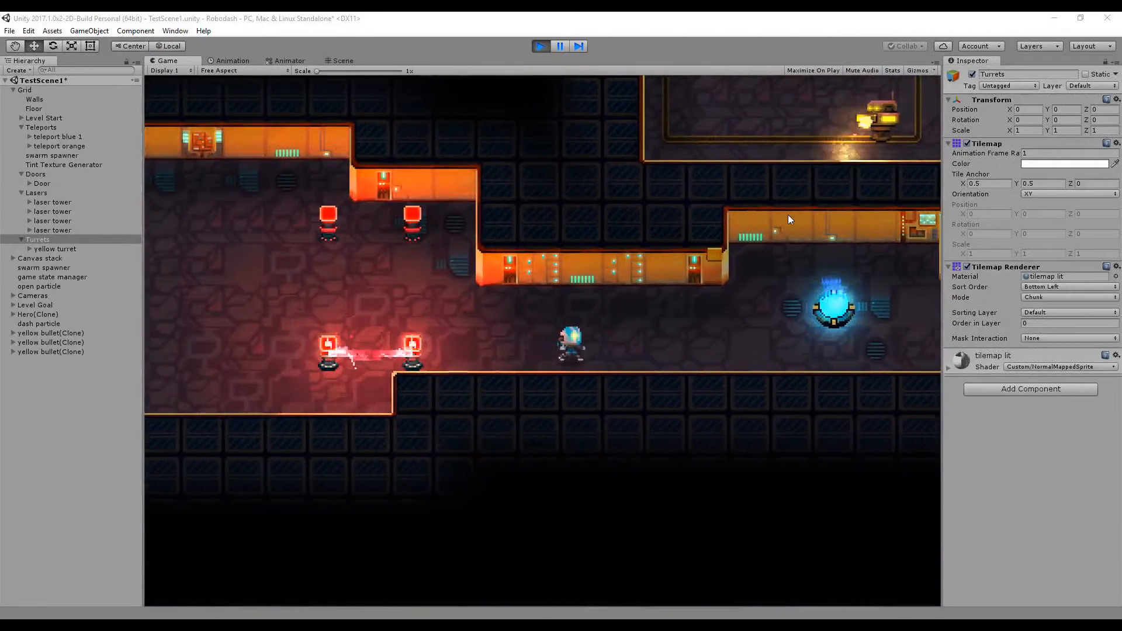
pyautogui.press('Right')
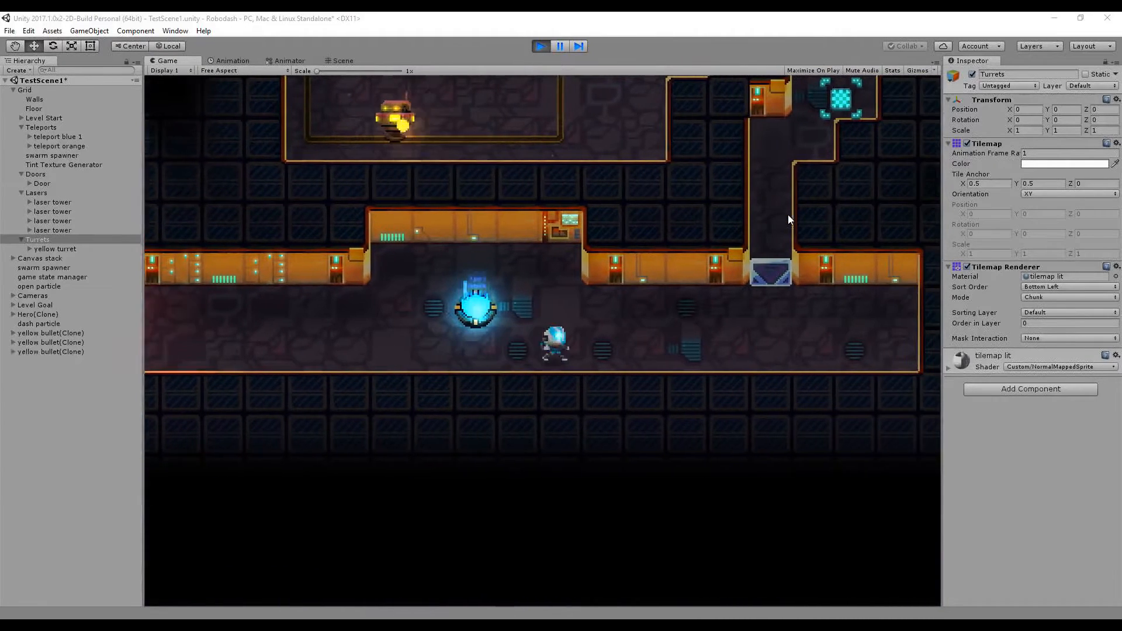
pyautogui.press('Up')
pyautogui.press('Left')
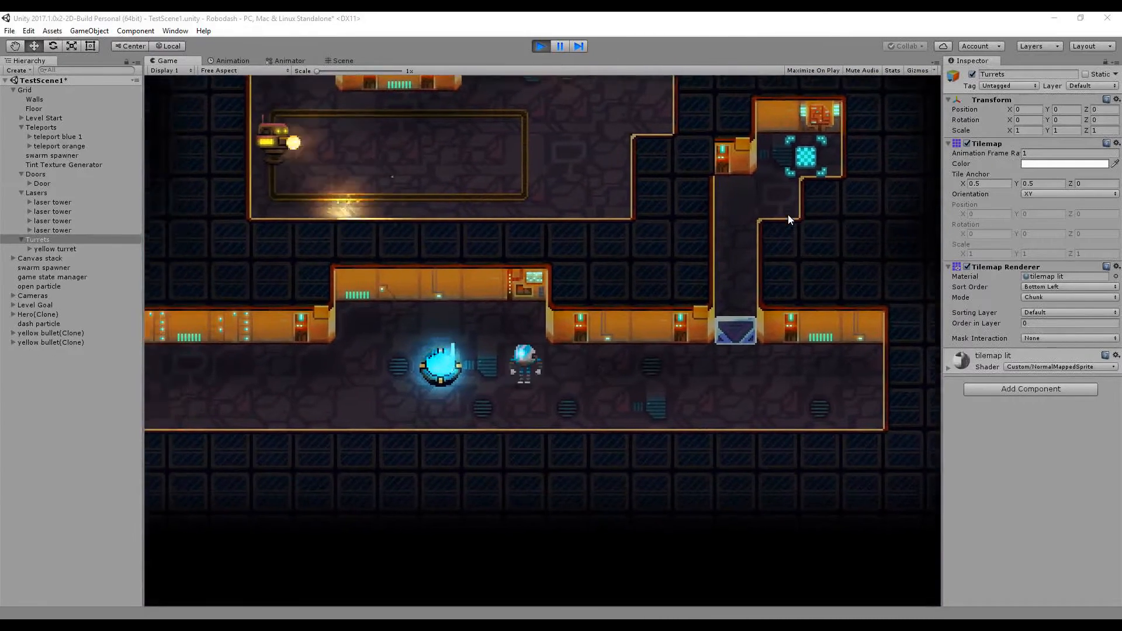
pyautogui.press('Up')
pyautogui.press('Down')
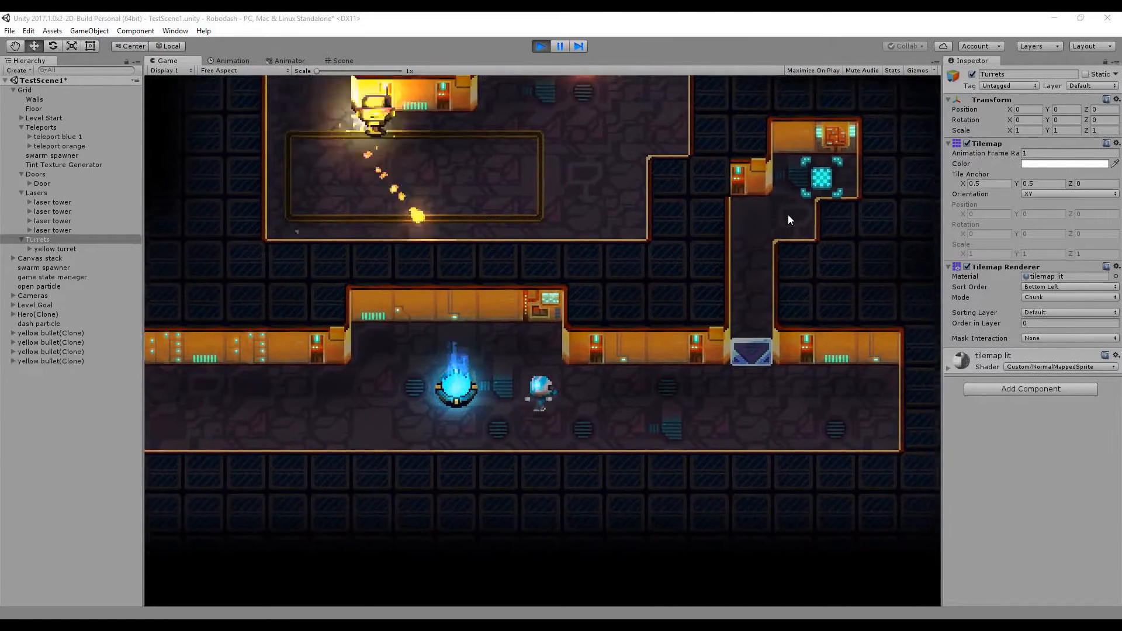
pyautogui.press('Left')
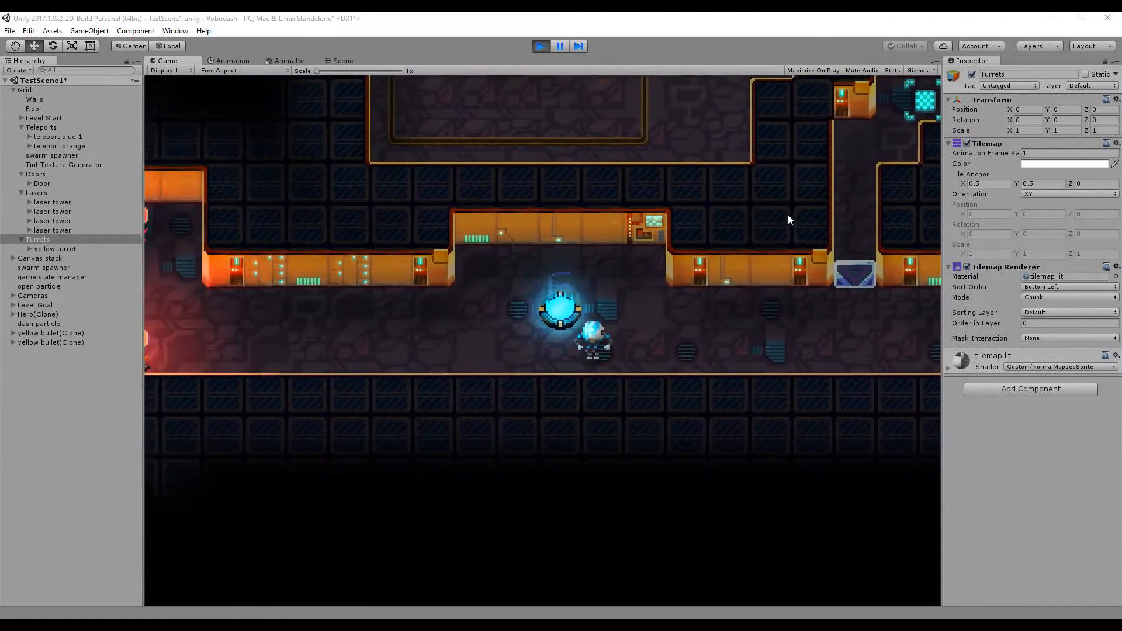
# - Move the robot through the unlocked door at the corridor's end to the level goal, and stop the playtest
pyautogui.press('Right')
pyautogui.press('space')
pyautogui.press('Up')
pyautogui.press('Left')
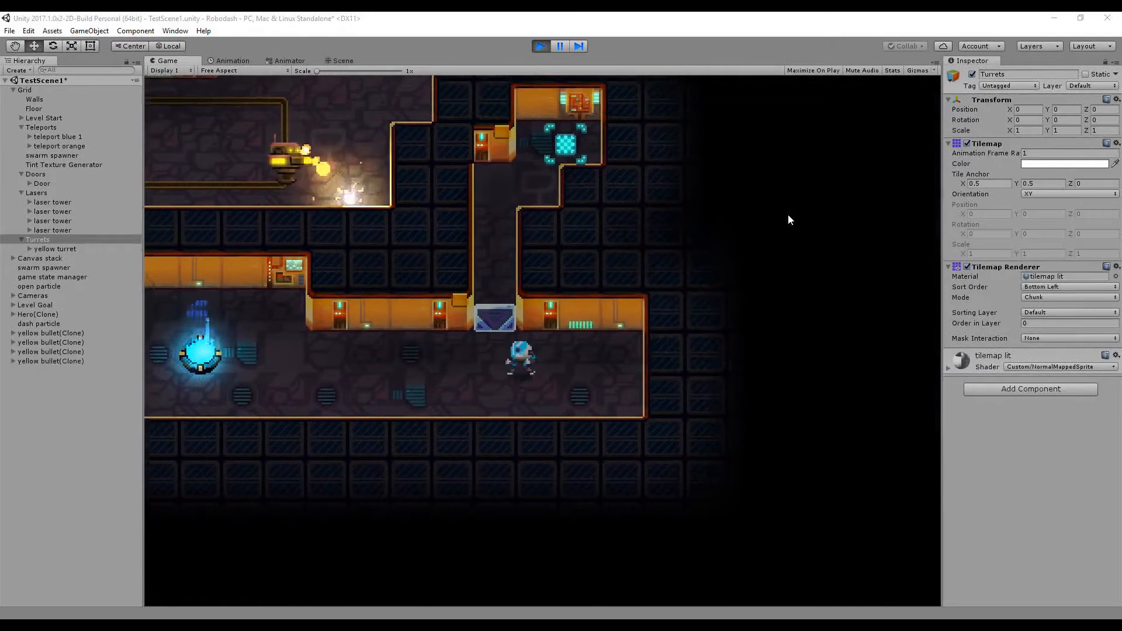
pyautogui.press('Up')
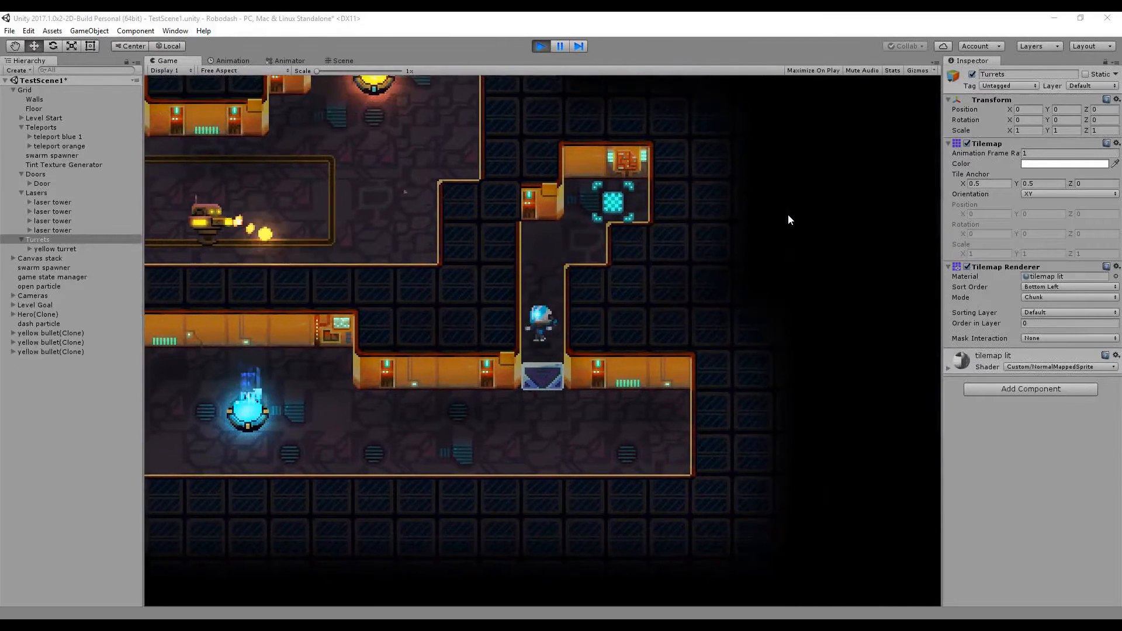
pyautogui.press('Right')
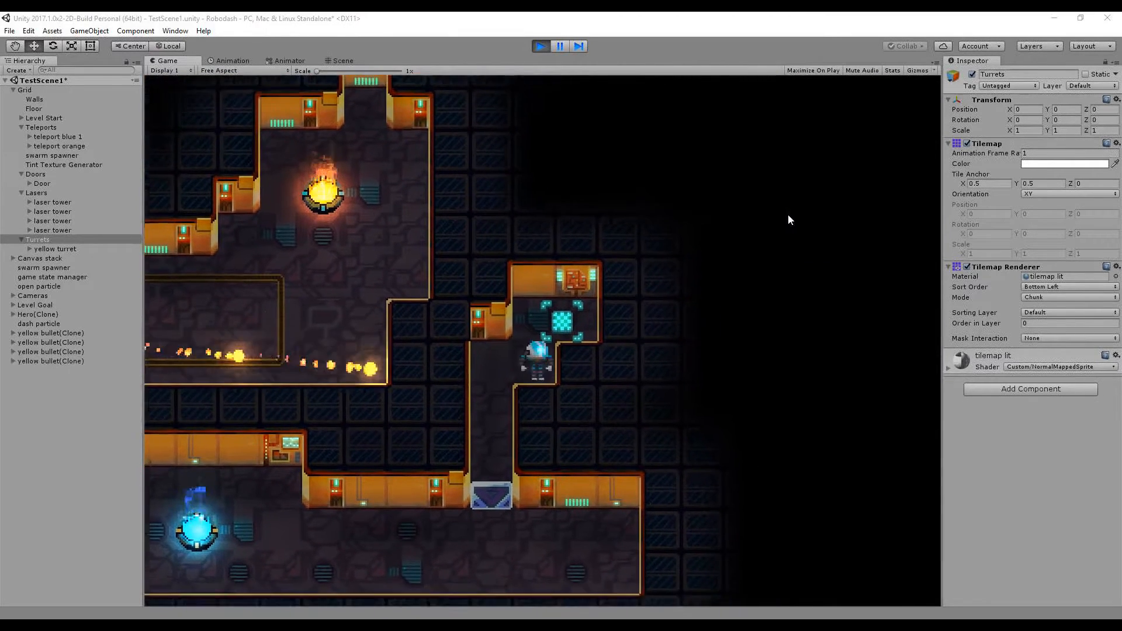
pyautogui.press('Up')
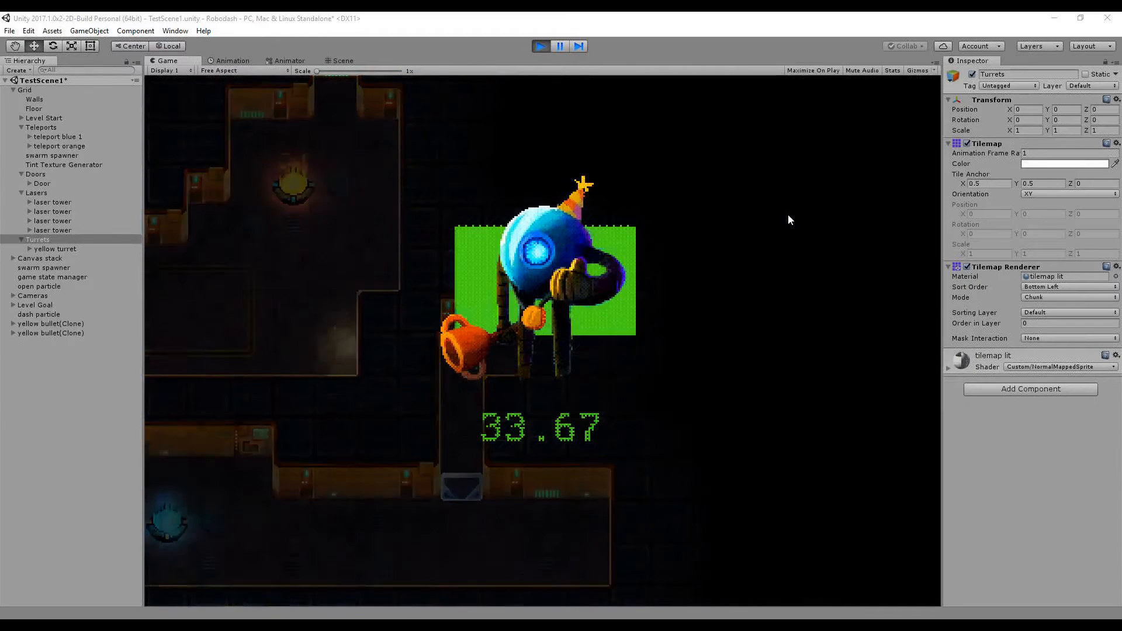
pyautogui.click(539, 47)
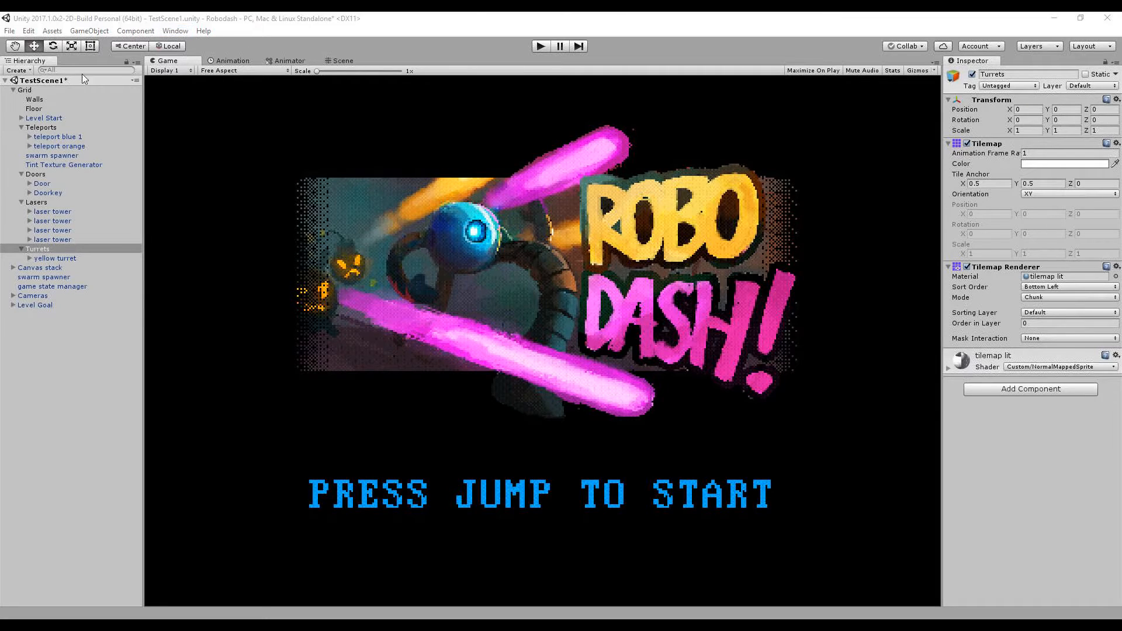
# - Bring up the Tile Palette and create a new scene
pyautogui.click(1029, 60)
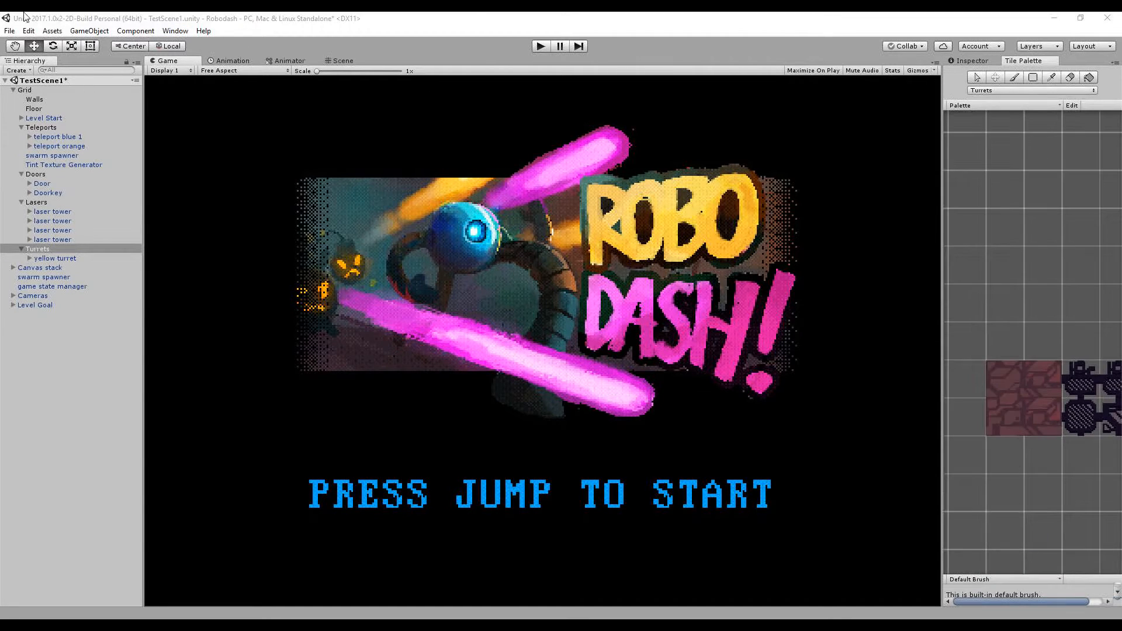
pyautogui.click(15, 48)
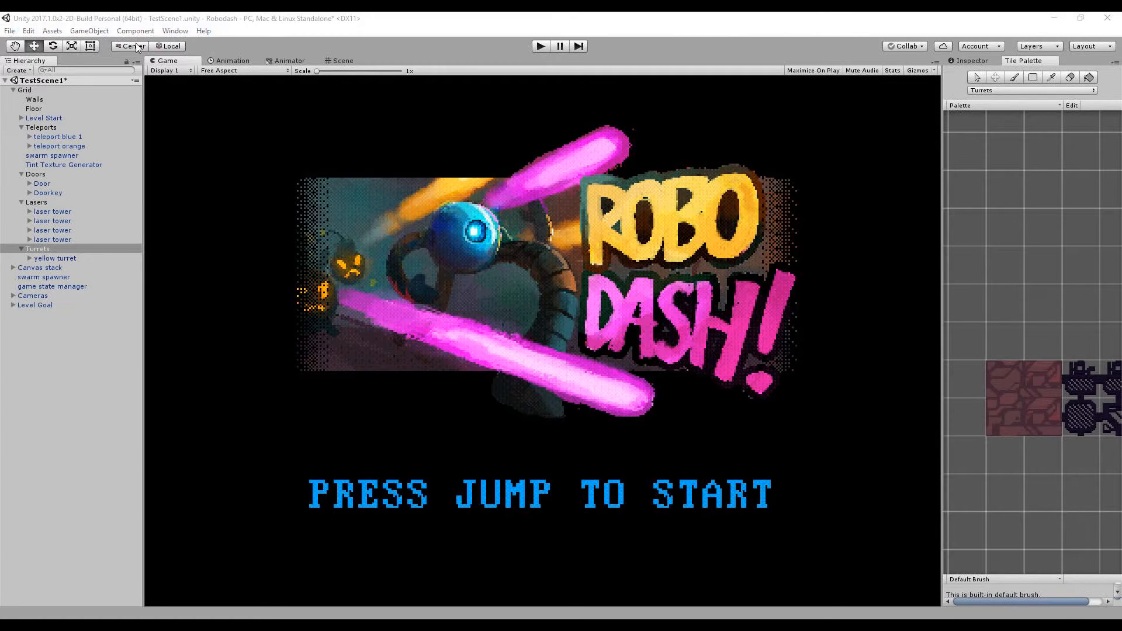
pyautogui.click(555, 349)
pyautogui.scroll(-2, 1028, 514)
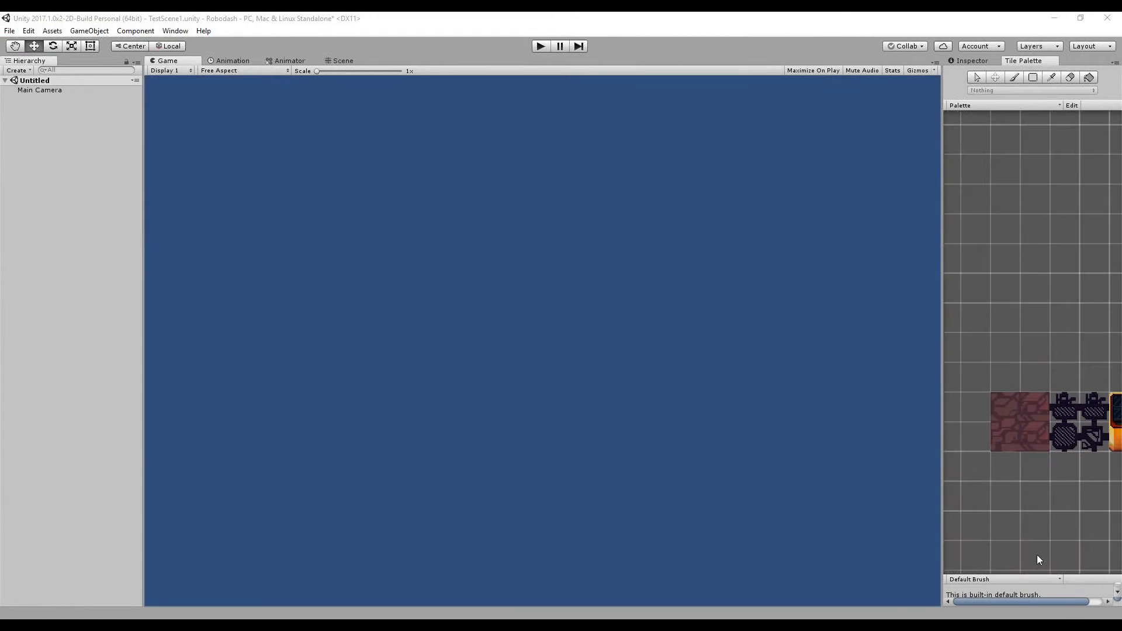
# - Initialize the new scene for level editing from the default brush's options and show it in the Scene view
pyautogui.moveTo(1022, 581); pyautogui.dragTo(1006, 305)
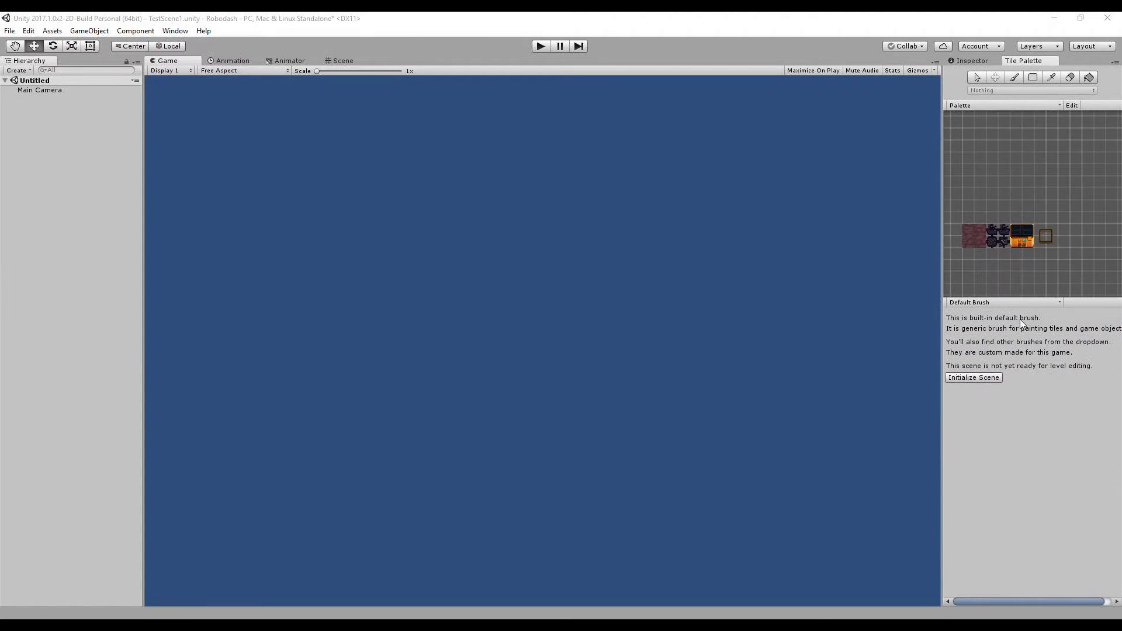
pyautogui.click(973, 377)
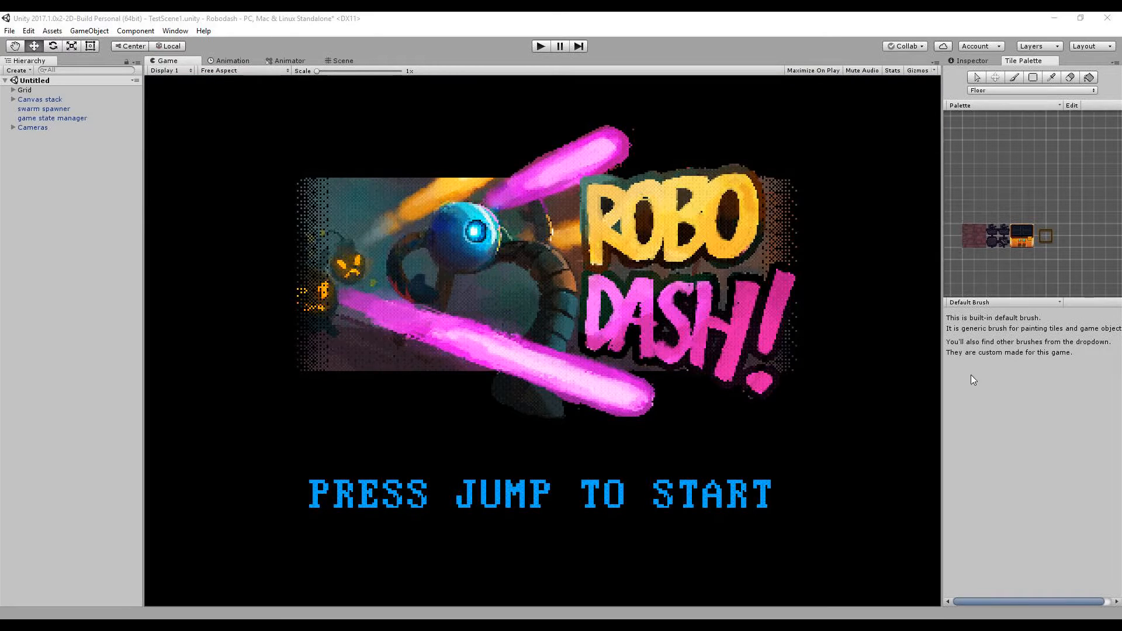
pyautogui.click(340, 61)
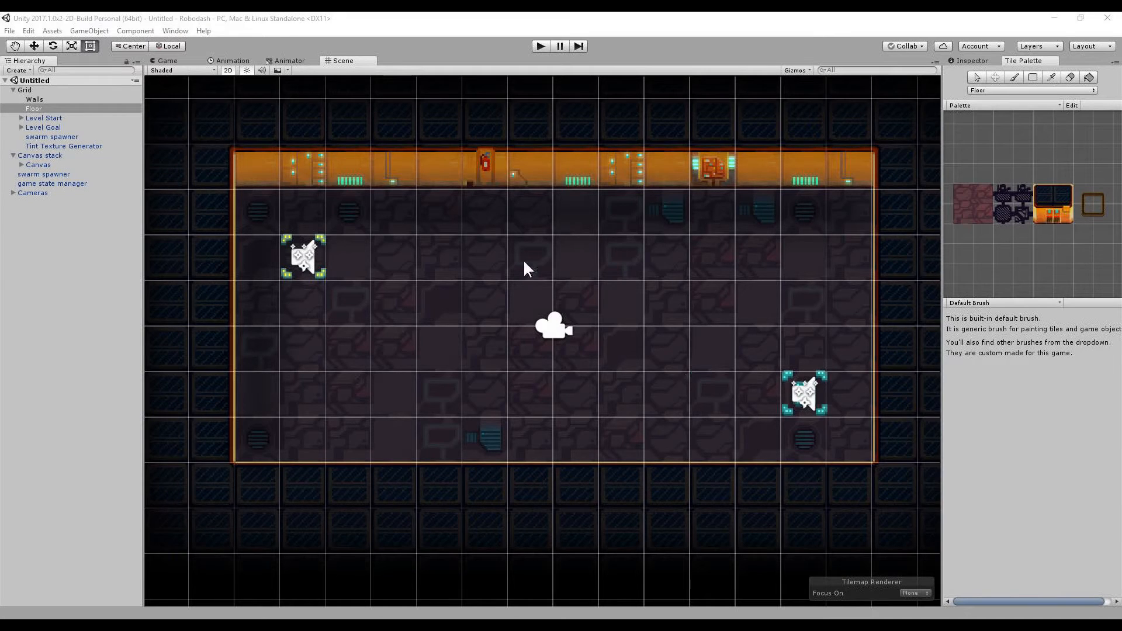
# - Examine the initialized scene's level start, level goal, canvas and game state manager by selecting each in turn
pyautogui.click(290, 259)
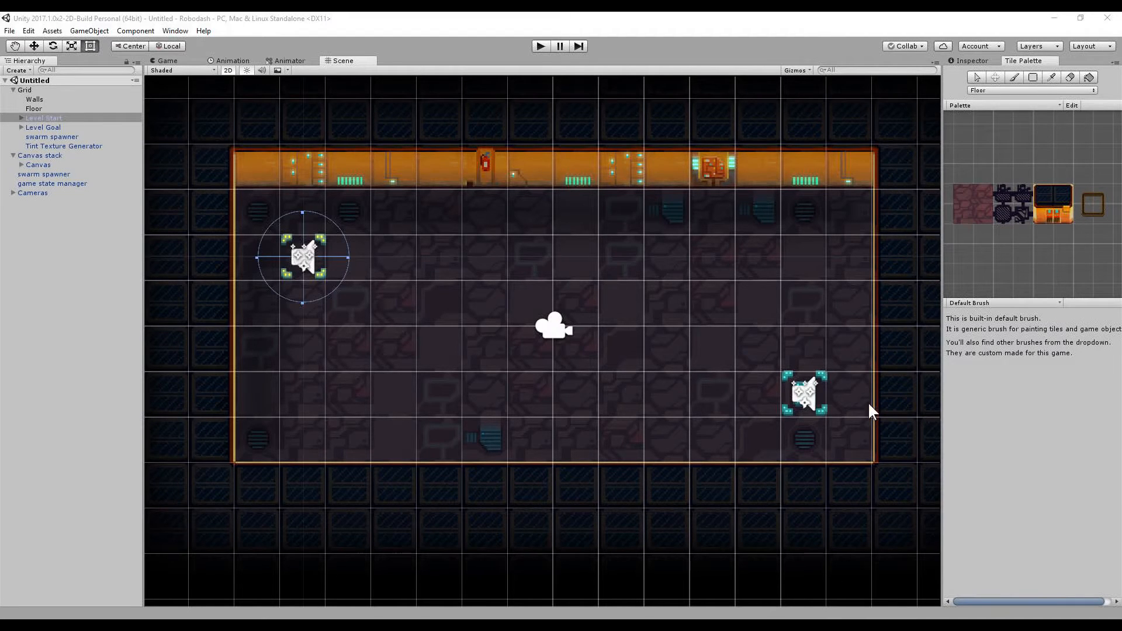
pyautogui.click(821, 384)
pyautogui.click(803, 393)
pyautogui.scroll(-2, 719, 386)
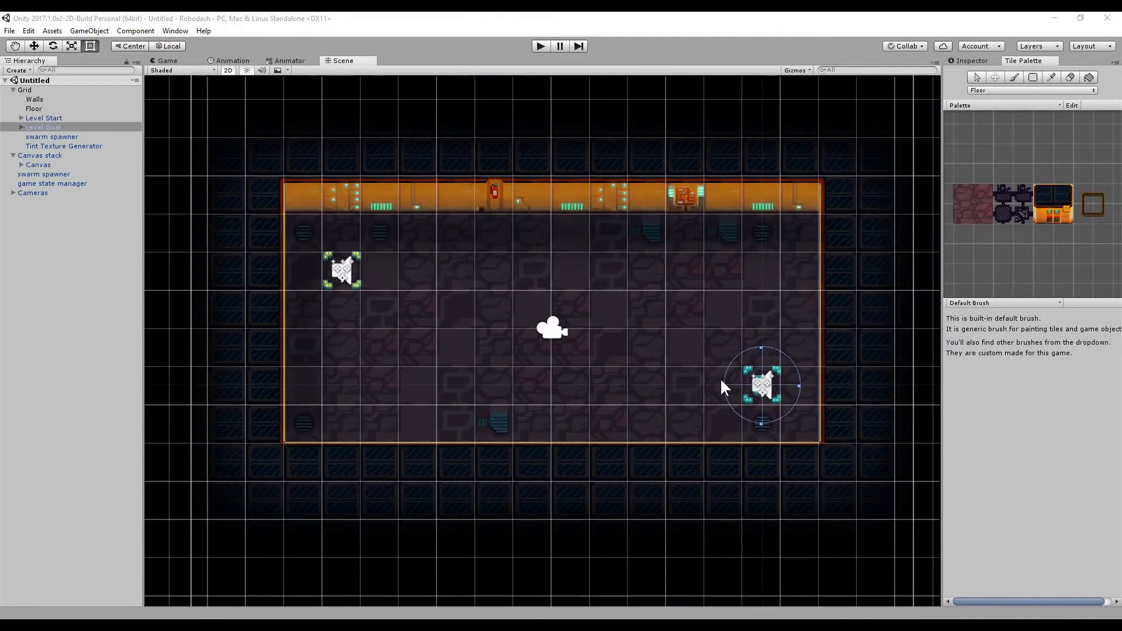
pyautogui.scroll(-1, 719, 380)
pyautogui.scroll(4, 627, 360)
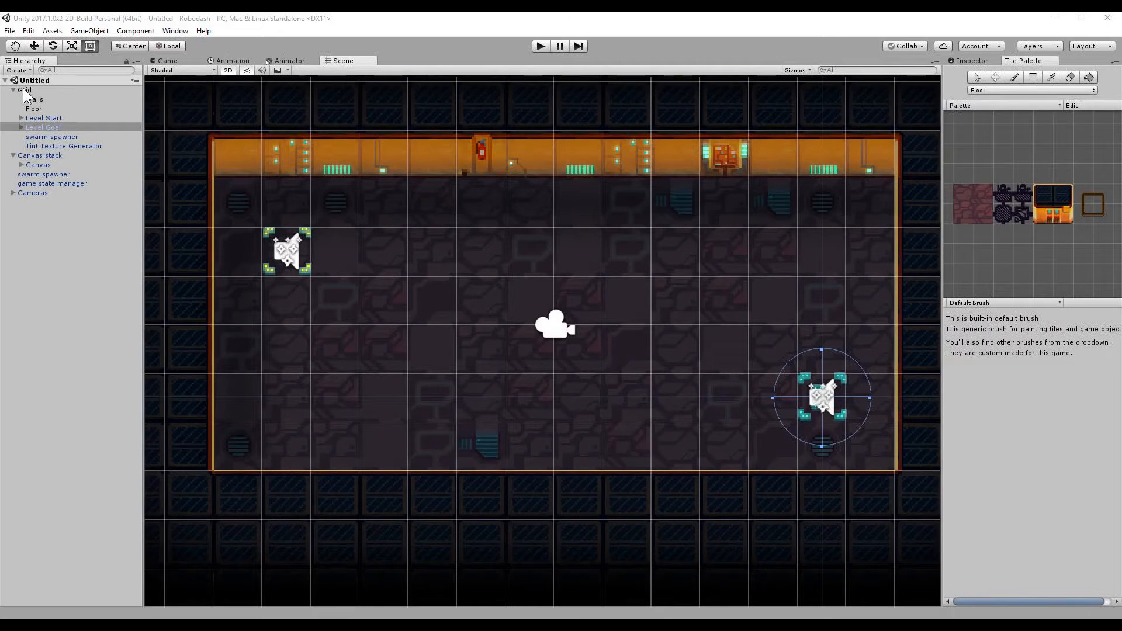
pyautogui.click(32, 163)
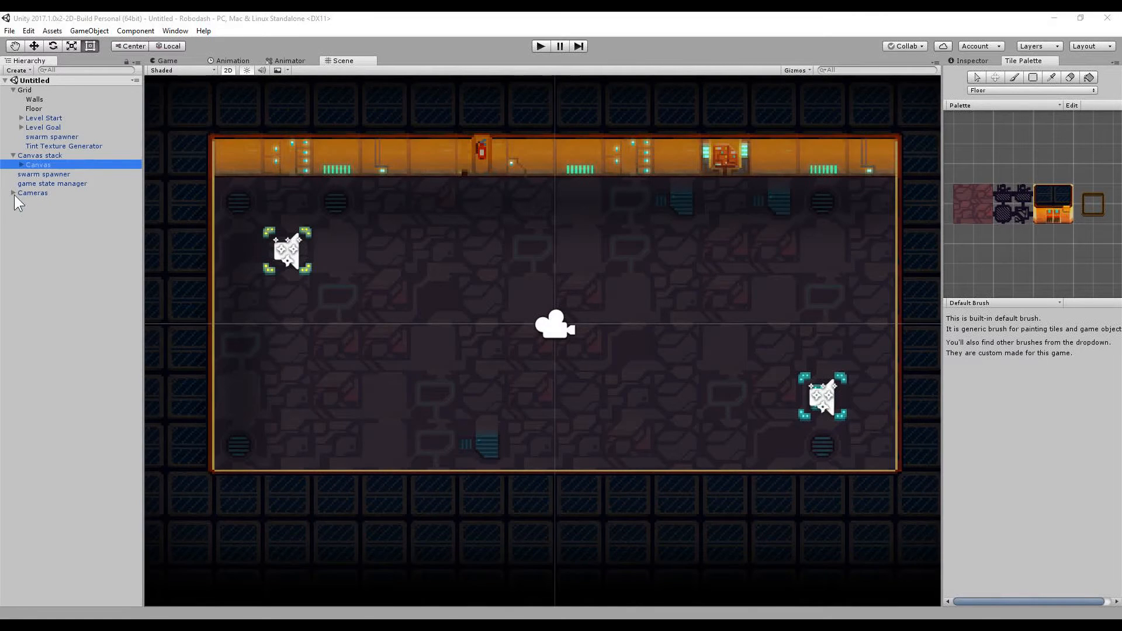
pyautogui.click(31, 181)
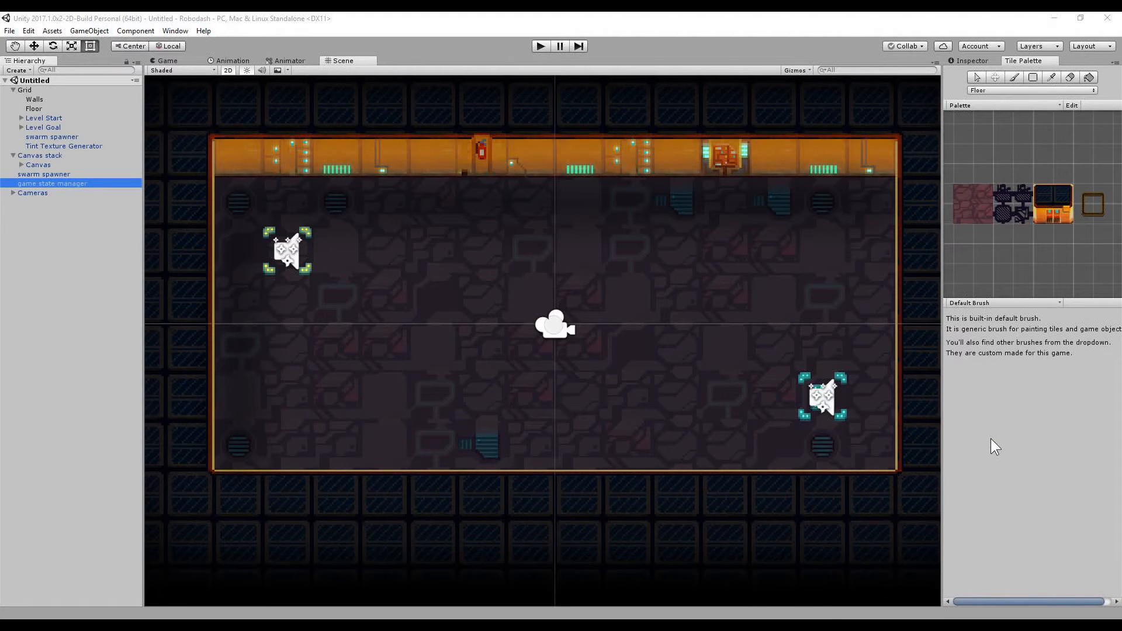
# - Look through the Teleport, Swarm and Sequence Turret brushes and choose the Level brush
pyautogui.click(989, 406)
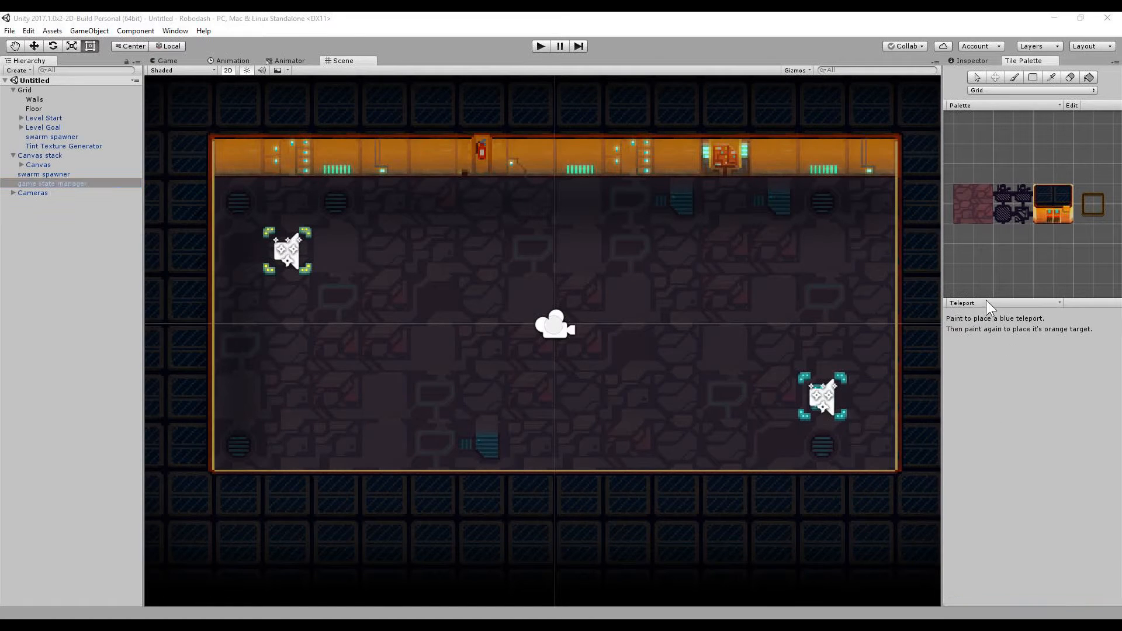
pyautogui.click(1002, 302)
pyautogui.click(989, 392)
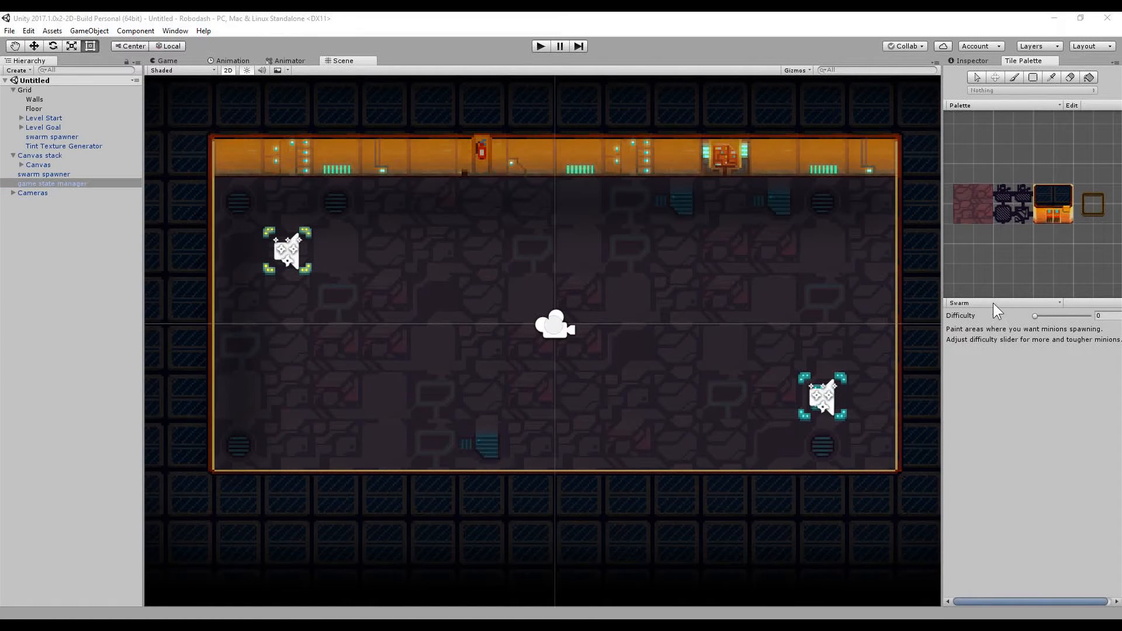
pyautogui.click(984, 376)
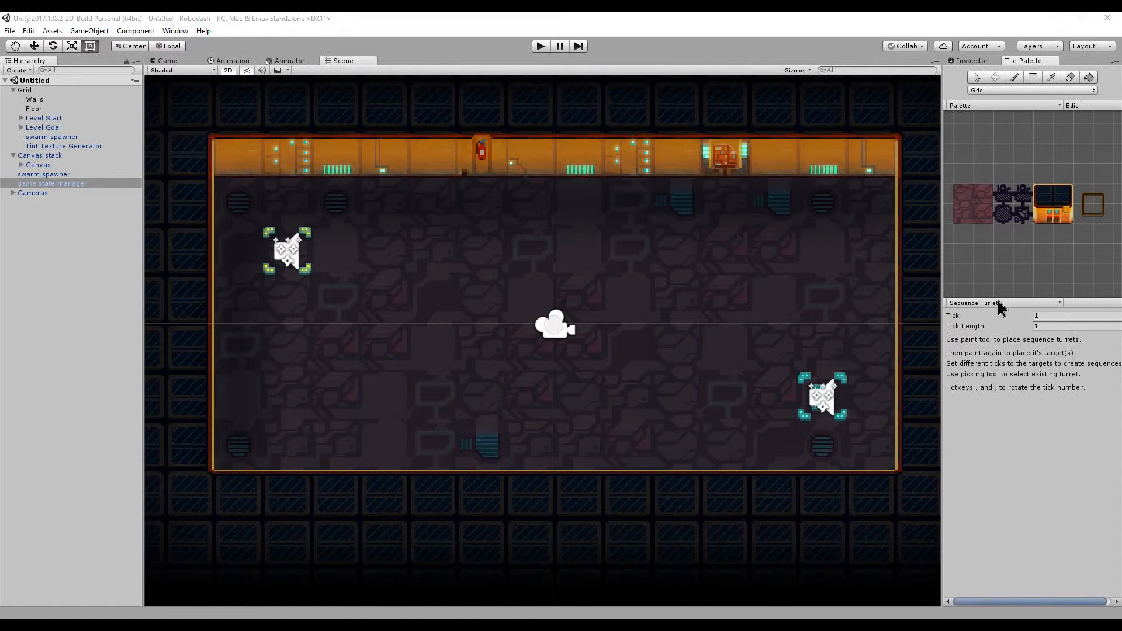
pyautogui.click(989, 354)
# - Paint a passage 2 tiles wide and 6 tiles long downward from the room's lower edge with the Level brush
pyautogui.scroll(-14, 685, 420)
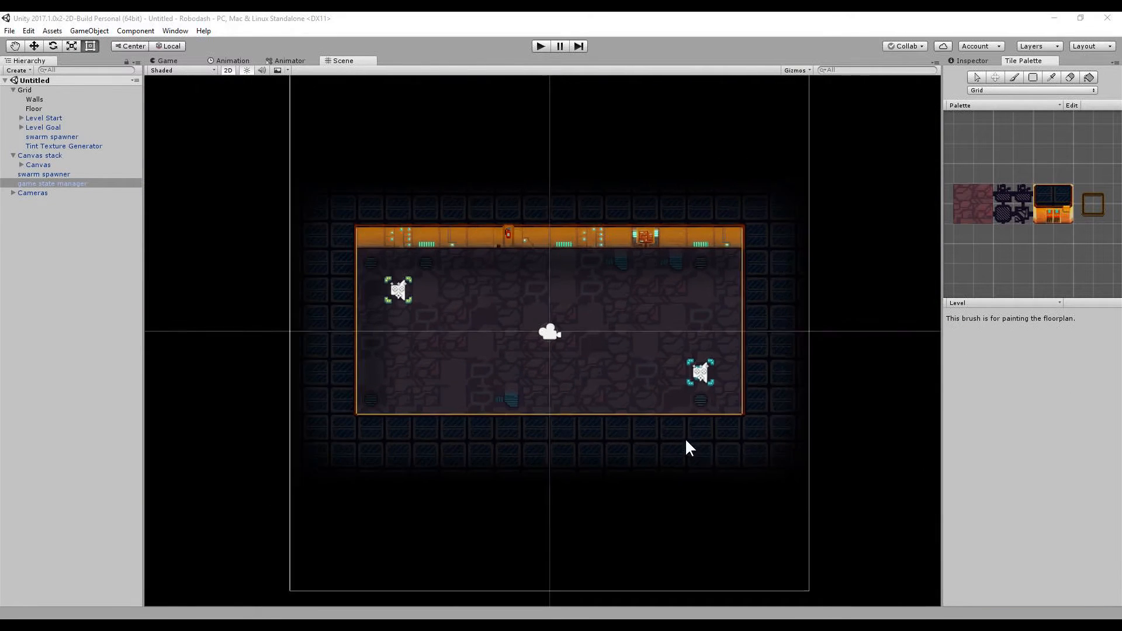
pyautogui.click(1014, 77)
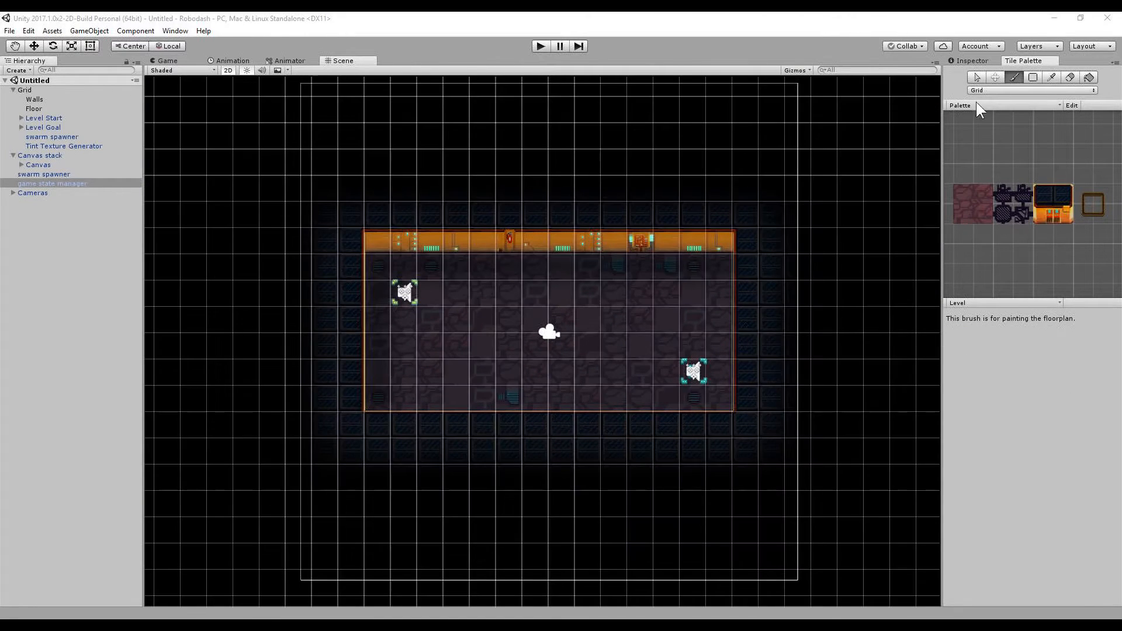
pyautogui.moveTo(566, 423)
pyautogui.mouseDown()
pyautogui.moveTo(564, 554)
pyautogui.moveTo(587, 532)
pyautogui.moveTo(593, 435)
pyautogui.mouseUp()
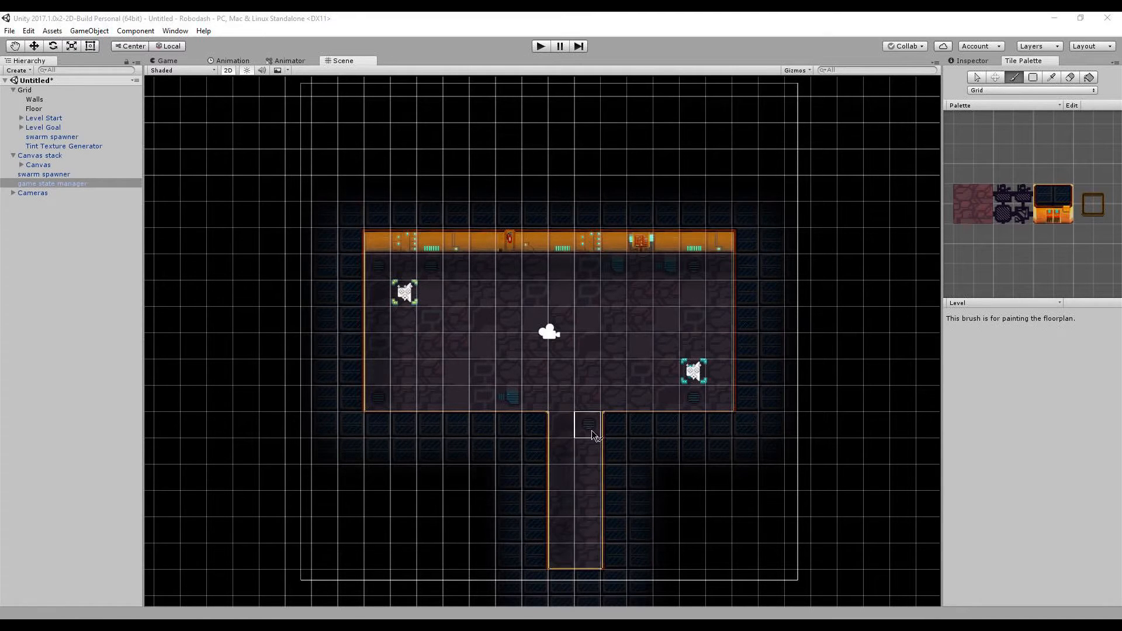
# - Paint a one-tile-wide rectangular corridor loop, 14 by 6 tiles, at the lower end of the passage
pyautogui.scroll(-3, 624, 522)
pyautogui.scroll(-1, 624, 522)
pyautogui.moveTo(624, 521)
pyautogui.mouseDown(button='middle')
pyautogui.moveTo(596, 488)
pyautogui.moveTo(556, 282)
pyautogui.mouseUp(button='middle')
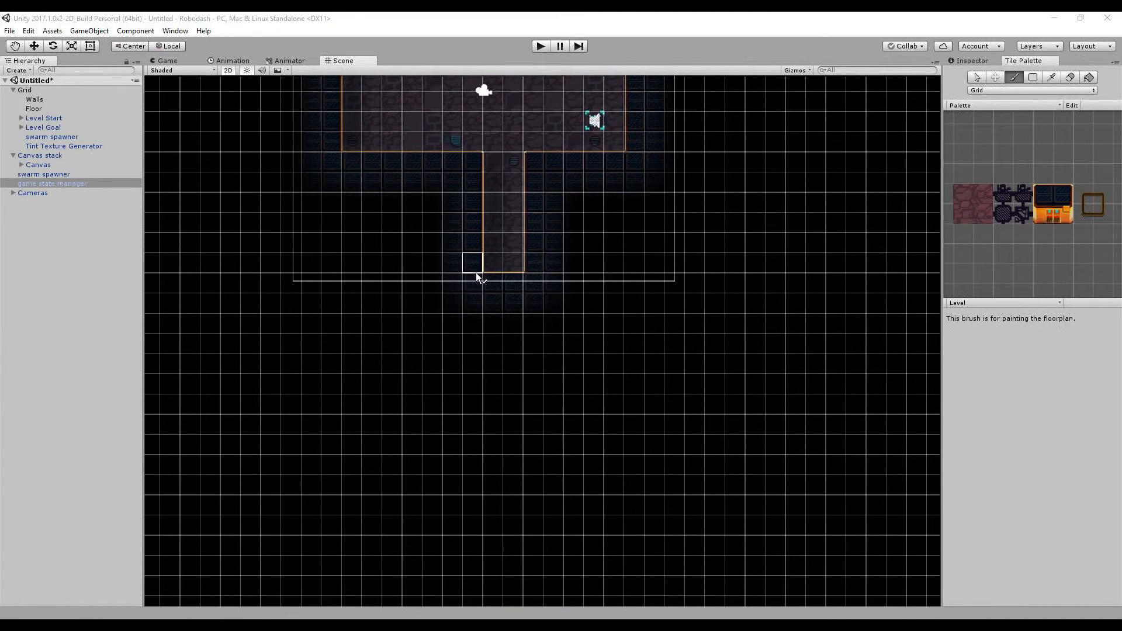
pyautogui.moveTo(493, 284)
pyautogui.mouseDown()
pyautogui.moveTo(331, 278)
pyautogui.moveTo(327, 335)
pyautogui.moveTo(426, 387)
pyautogui.moveTo(600, 317)
pyautogui.moveTo(536, 273)
pyautogui.moveTo(493, 283)
pyautogui.mouseUp()
pyautogui.scroll(4, 547, 331)
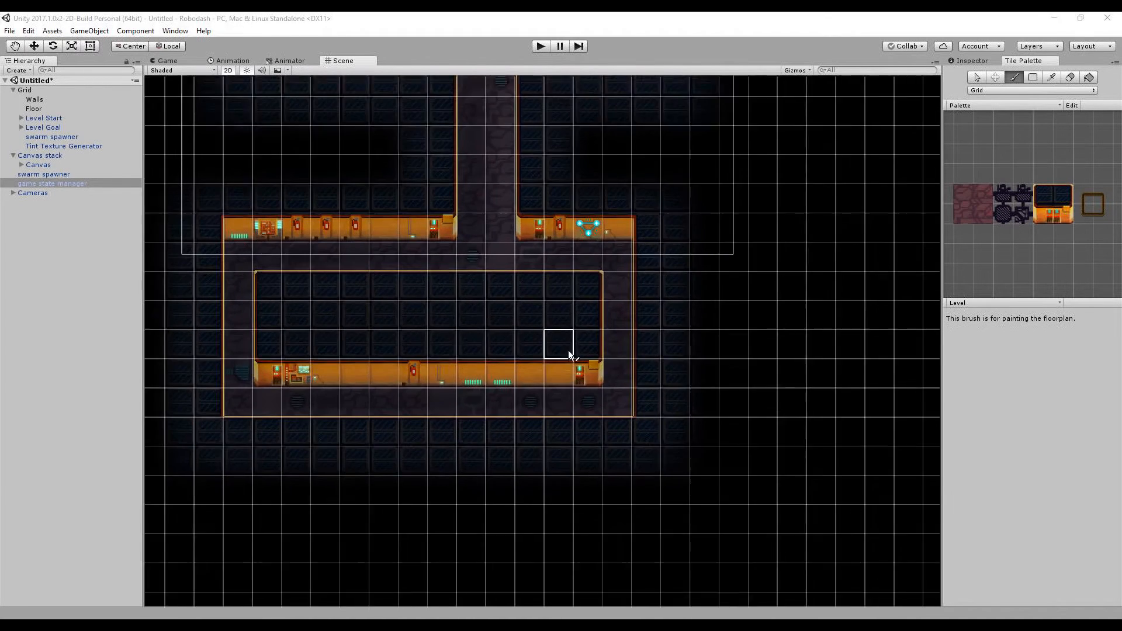
# - Fill the rectangular loop's interior with floor, except for a 10-tile horizontal strip one row above its lower edge
pyautogui.moveTo(587, 346)
pyautogui.mouseDown()
pyautogui.moveTo(334, 351)
pyautogui.moveTo(254, 334)
pyautogui.moveTo(501, 282)
pyautogui.moveTo(595, 284)
pyautogui.moveTo(602, 323)
pyautogui.moveTo(283, 315)
pyautogui.mouseUp()
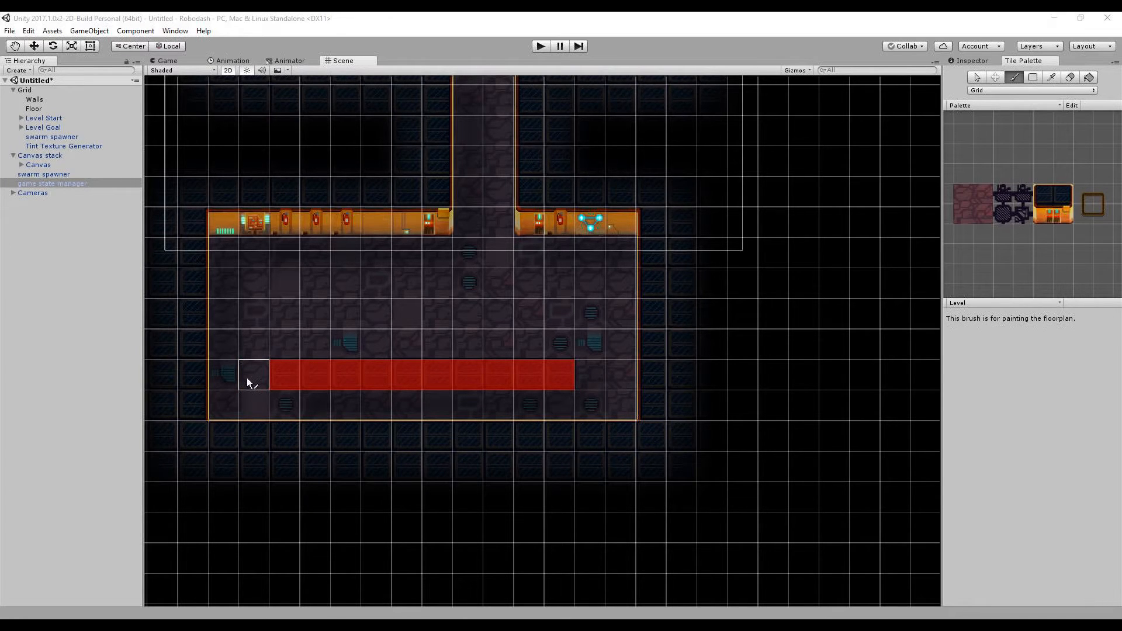
pyautogui.scroll(2, 560, 269)
pyautogui.scroll(-2, 584, 368)
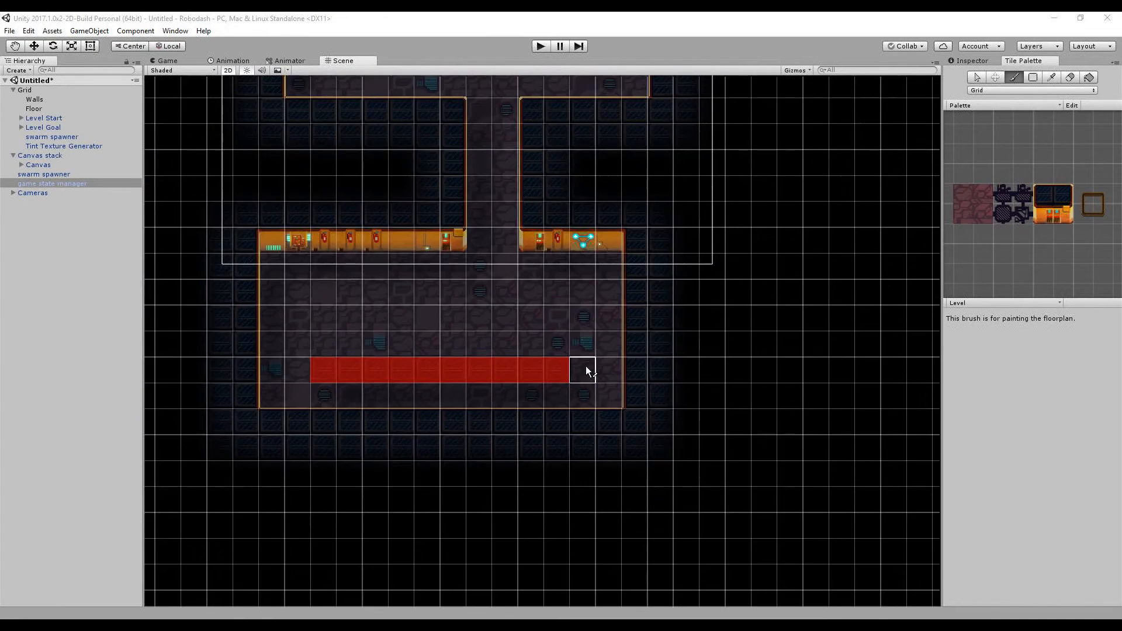
# - Extend the lower room's floor further down with the Level brush, reaching one tile past its left wall
pyautogui.scroll(3, 565, 375)
pyautogui.keyDown('shift'); pyautogui.moveTo(570, 387); pyautogui.dragTo(178, 388); pyautogui.keyUp('shift')
# - Paint a one-tile-wide corridor from the upper room's right wall into a small new room, with a narrow passage leading up from it
pyautogui.scroll(-8, 588, 254)
pyautogui.moveTo(732, 167); pyautogui.dragTo(530, 439, button='middle')
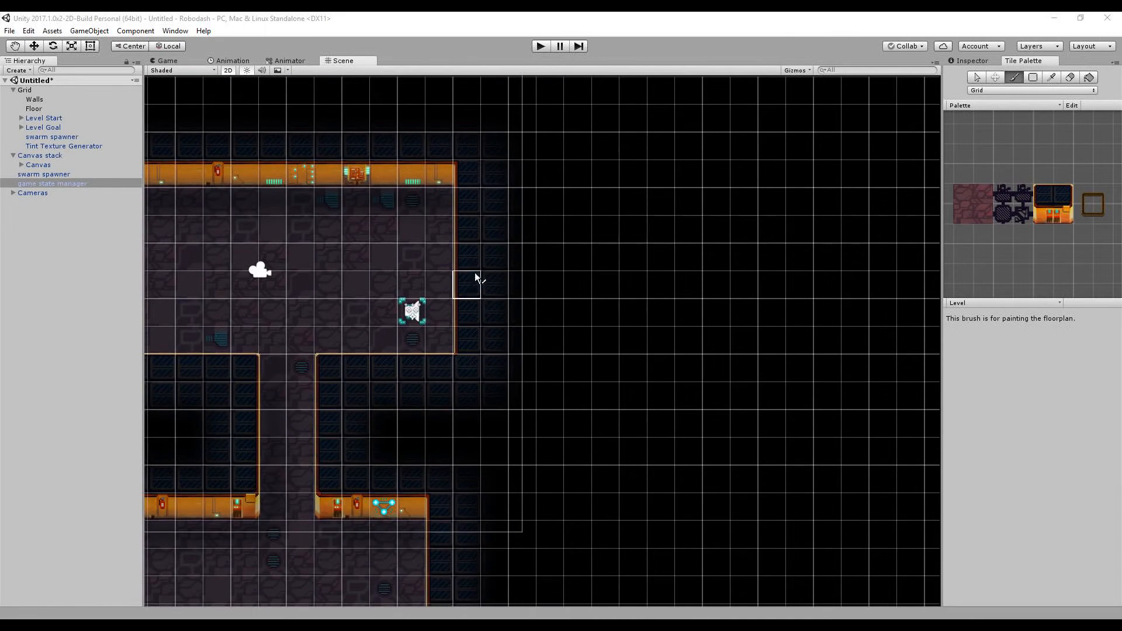
pyautogui.moveTo(469, 257)
pyautogui.mouseDown()
pyautogui.moveTo(709, 270)
pyautogui.moveTo(739, 257)
pyautogui.moveTo(752, 181)
pyautogui.moveTo(824, 248)
pyautogui.moveTo(769, 260)
pyautogui.moveTo(803, 208)
pyautogui.moveTo(800, 235)
pyautogui.mouseUp()
pyautogui.scroll(1, 806, 240)
pyautogui.moveTo(781, 257); pyautogui.dragTo(490, 458, button='middle')
pyautogui.moveTo(531, 279)
pyautogui.mouseDown()
pyautogui.moveTo(535, 125)
pyautogui.moveTo(535, 152)
pyautogui.moveTo(555, 170)
pyautogui.moveTo(531, 180)
pyautogui.mouseUp()
pyautogui.scroll(-1, 588, 236)
pyautogui.scroll(-1, 585, 229)
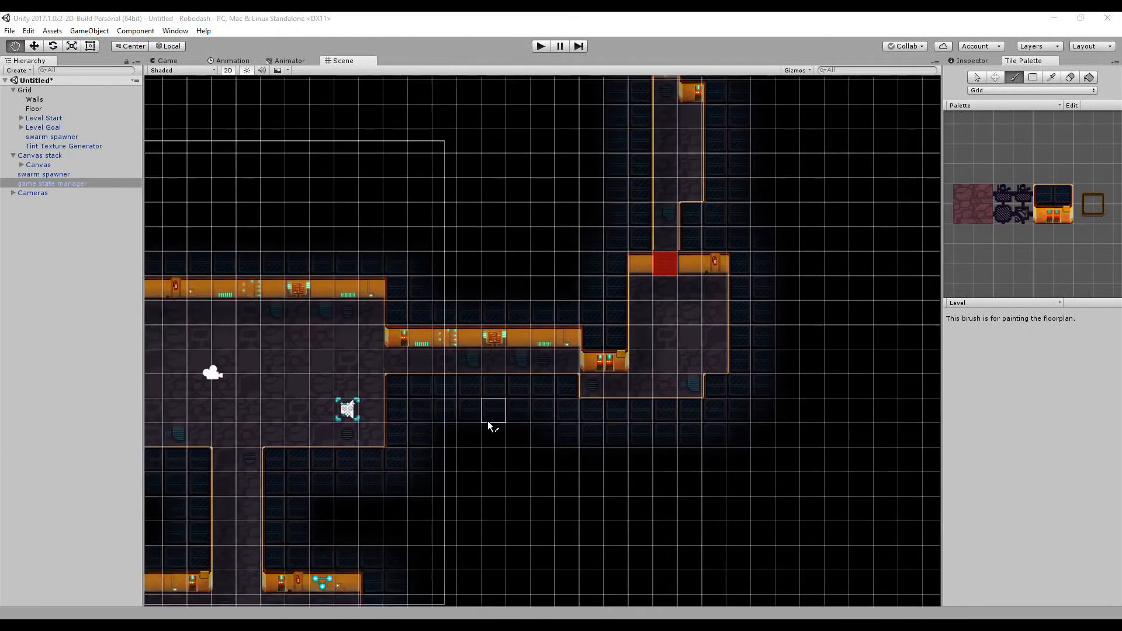
# - Run the game and place four laser towers as two horizontal pairs in the upper room with the Laser brush
pyautogui.hotkey('ctrl', 'p')
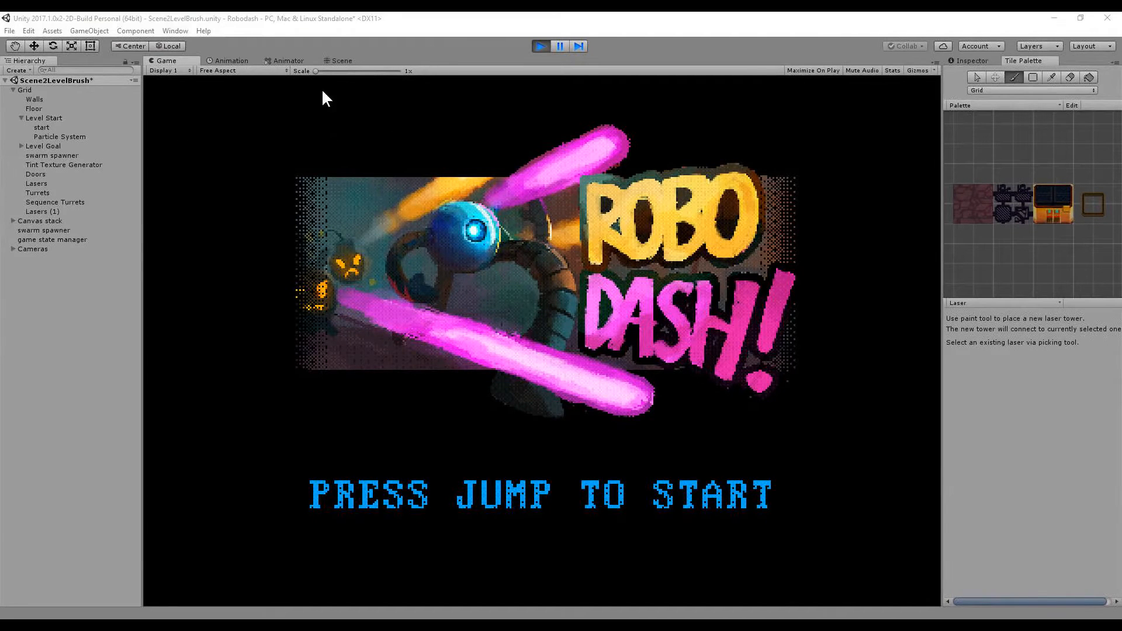
pyautogui.click(341, 61)
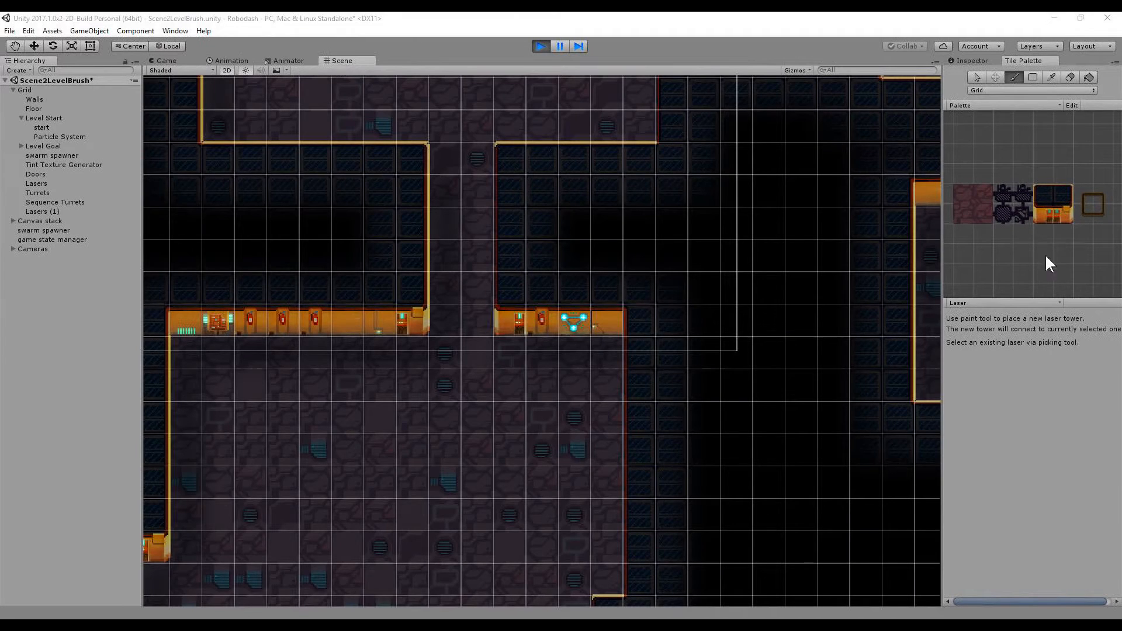
pyautogui.scroll(1, 579, 190)
pyautogui.scroll(-7, 554, 183)
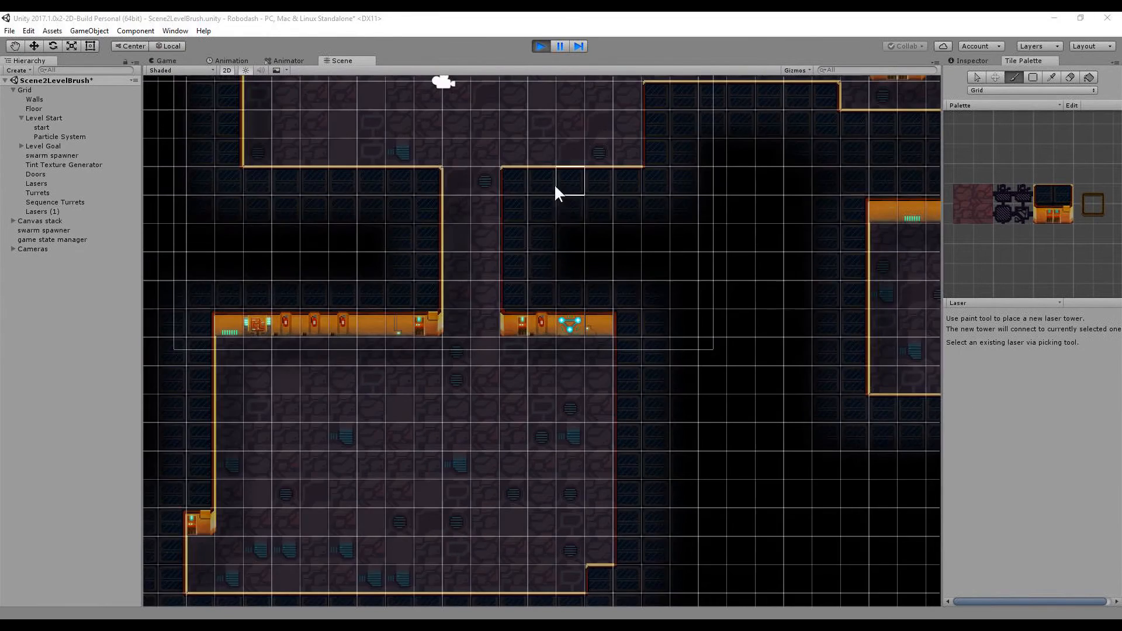
pyautogui.moveTo(539, 200); pyautogui.dragTo(537, 336, button='middle')
pyautogui.click(395, 188)
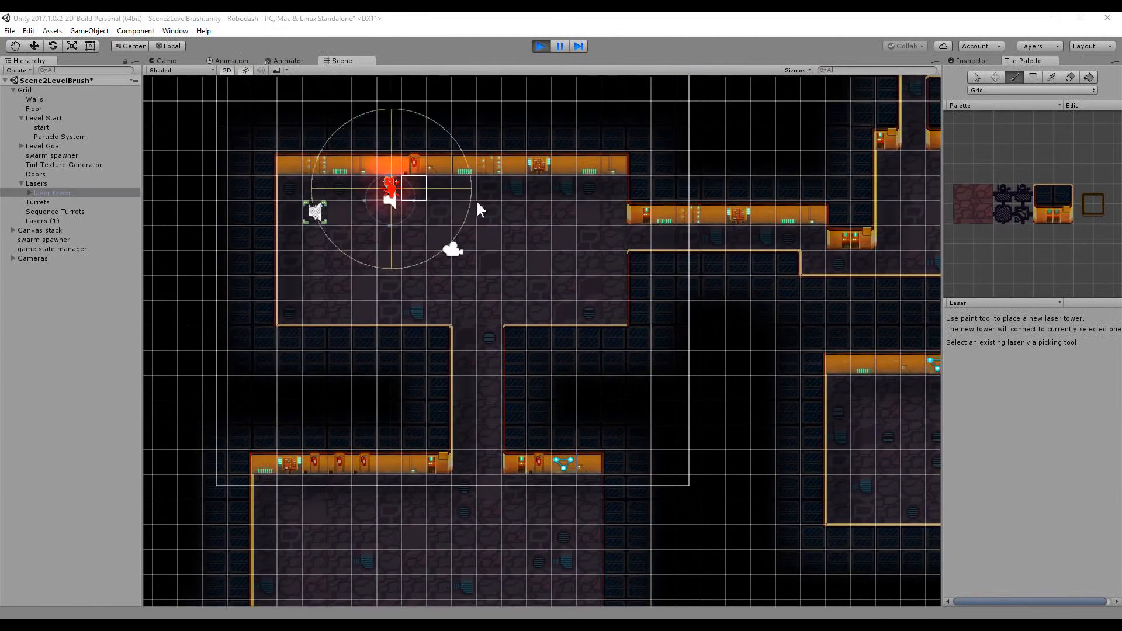
pyautogui.click(549, 194)
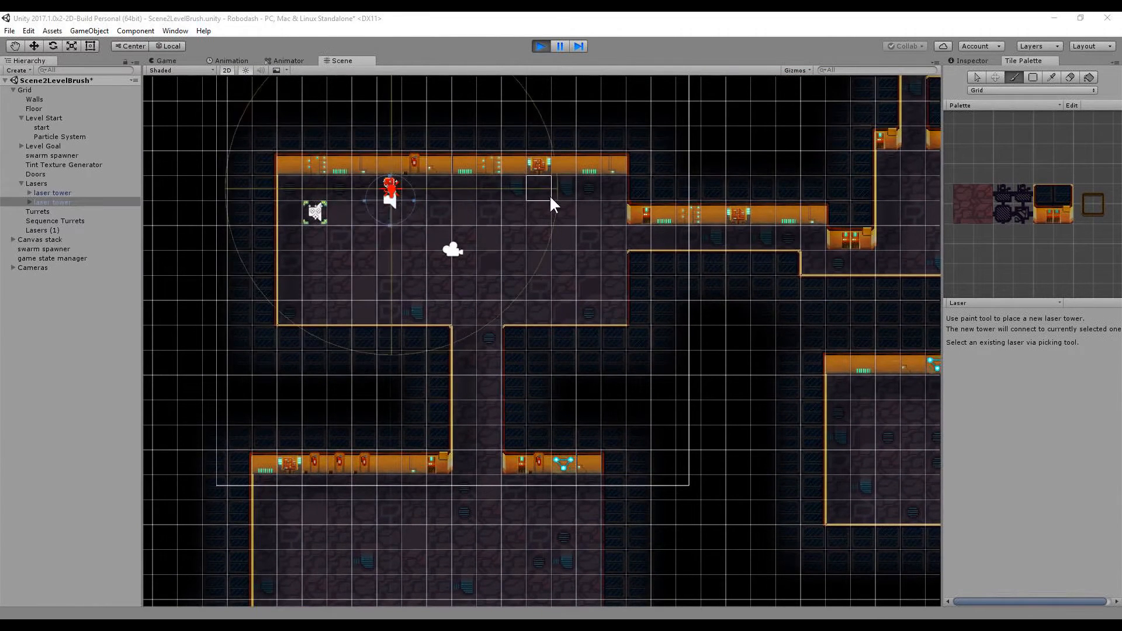
pyautogui.click(387, 317)
pyautogui.click(546, 318)
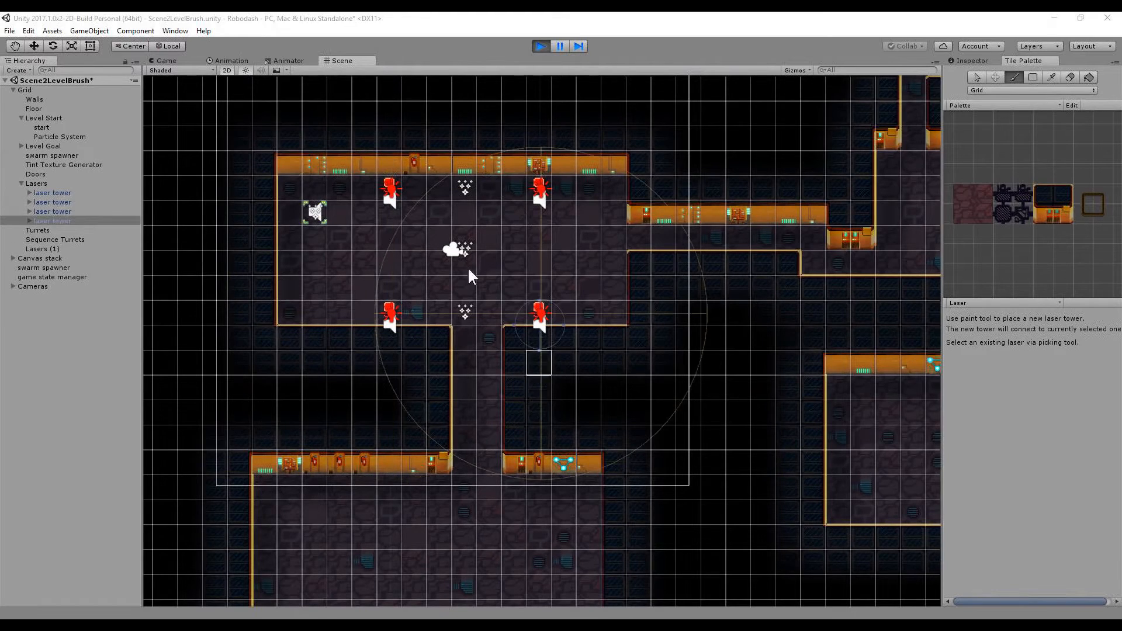
# - Playtest the laser towers by steering the hero from the level start past the beams into the passage below
pyautogui.click(165, 60)
pyautogui.press('space')
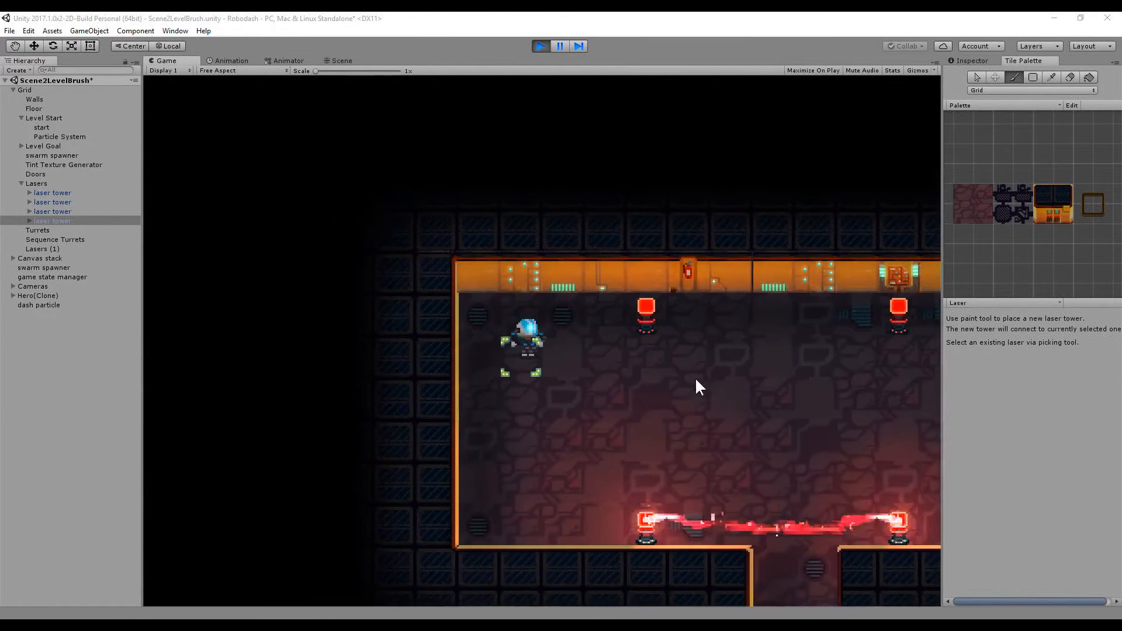
pyautogui.press('Down')
pyautogui.press('Right')
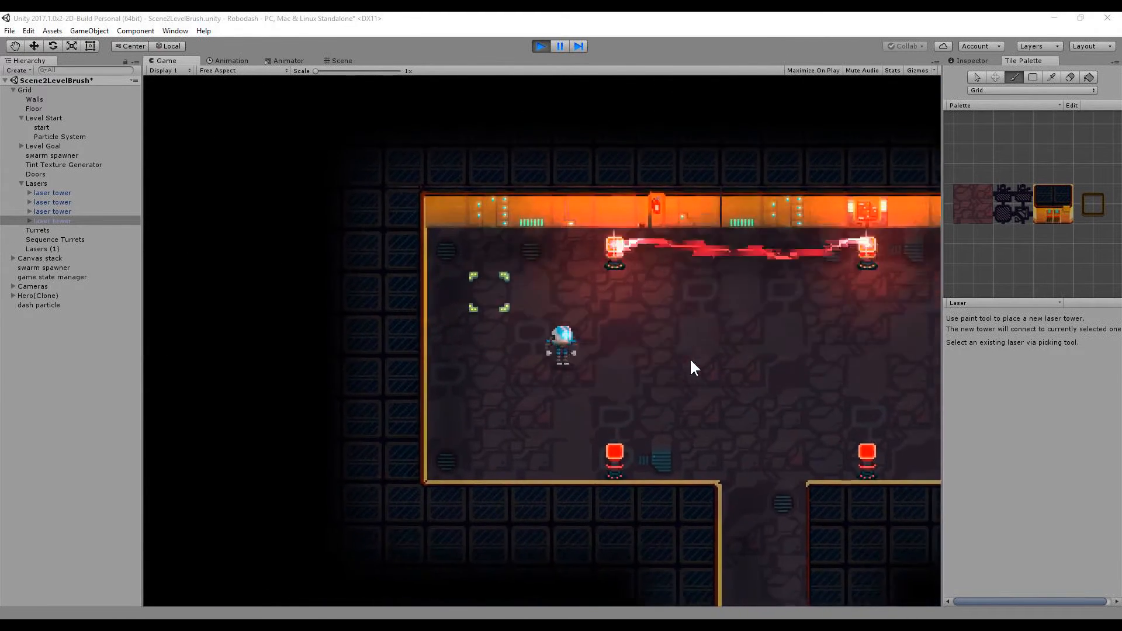
pyautogui.press('Down')
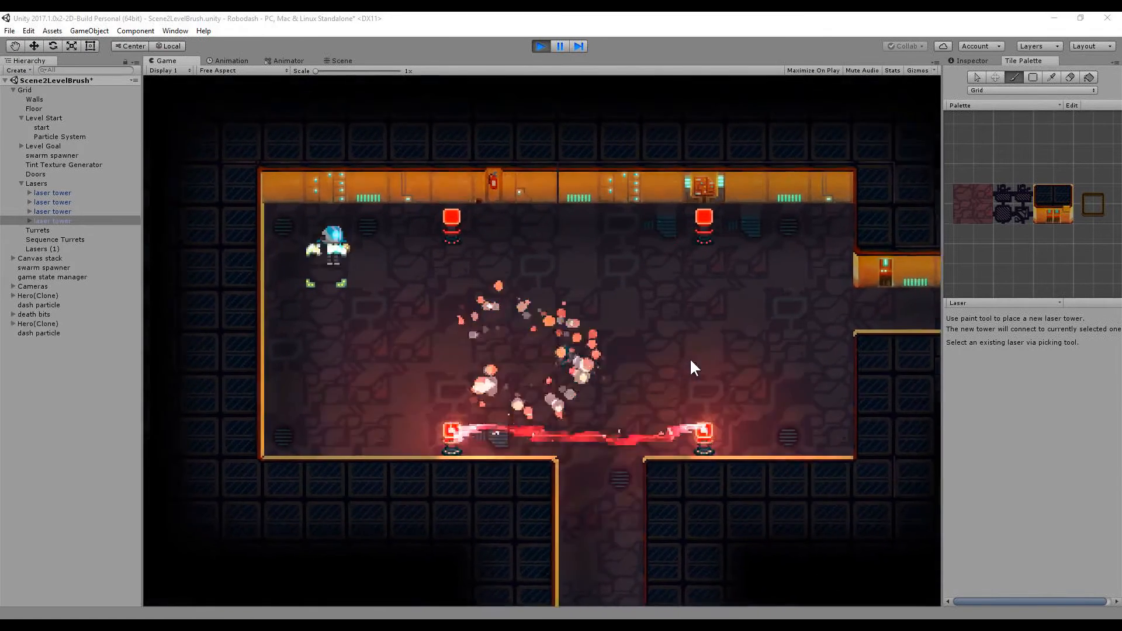
pyautogui.press('Right')
pyautogui.press('Down')
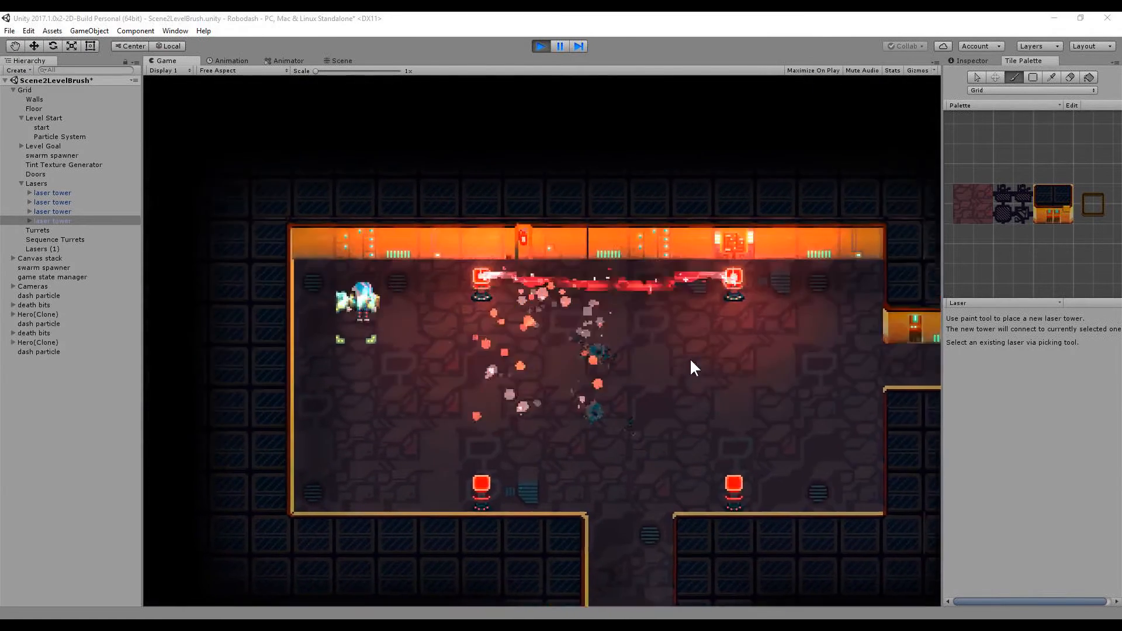
pyautogui.press('Right')
pyautogui.press('Down')
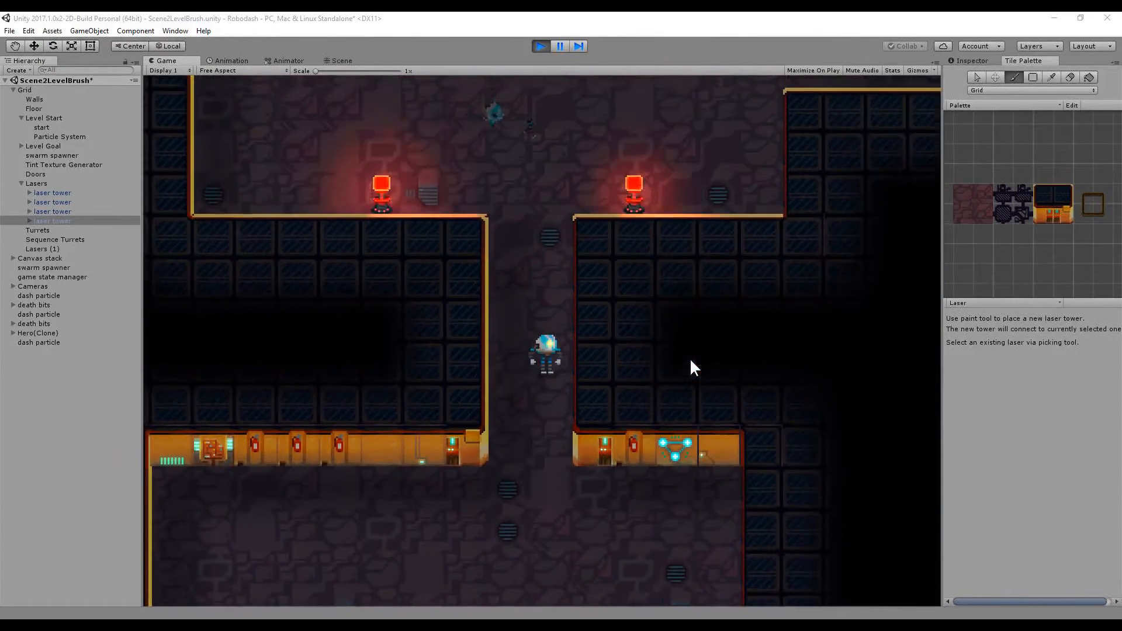
# - Place a separate set of four laser towers in the lower room, one pair along its upper wall and one along its lower edge
pyautogui.click(341, 61)
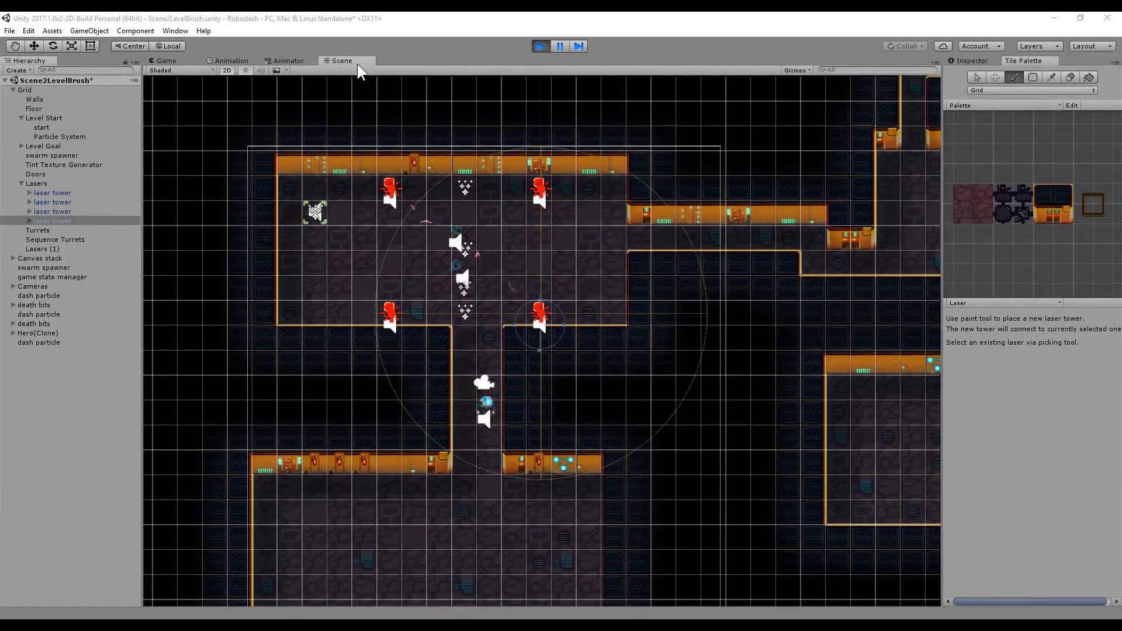
pyautogui.click(41, 183)
pyautogui.moveTo(426, 467); pyautogui.dragTo(405, 285, button='middle')
pyautogui.click(344, 305)
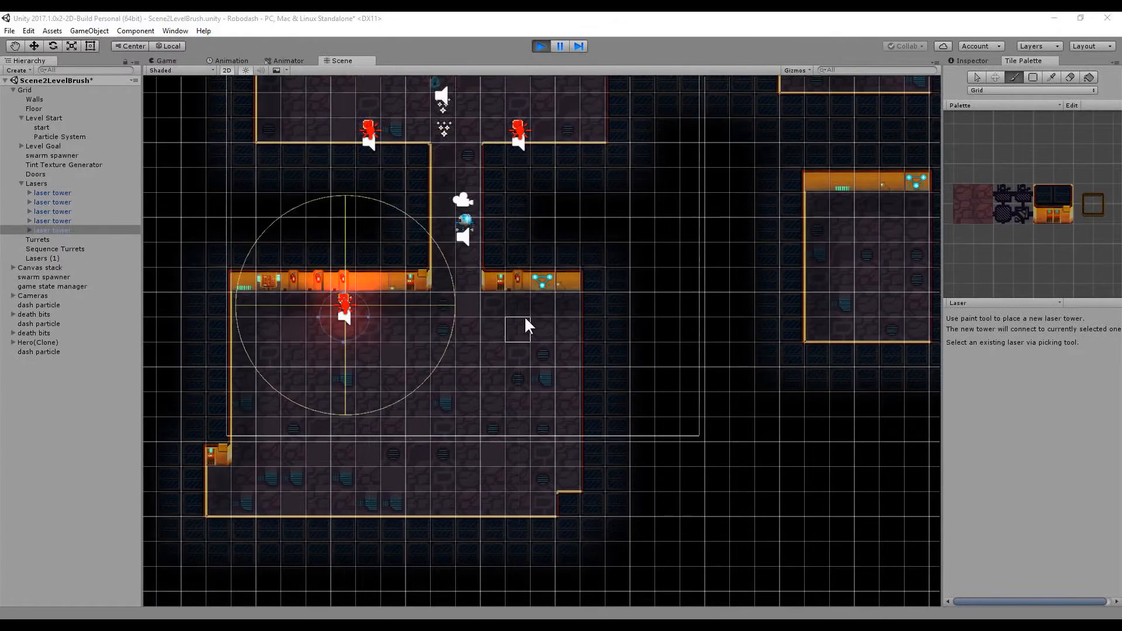
pyautogui.click(518, 305)
pyautogui.click(344, 505)
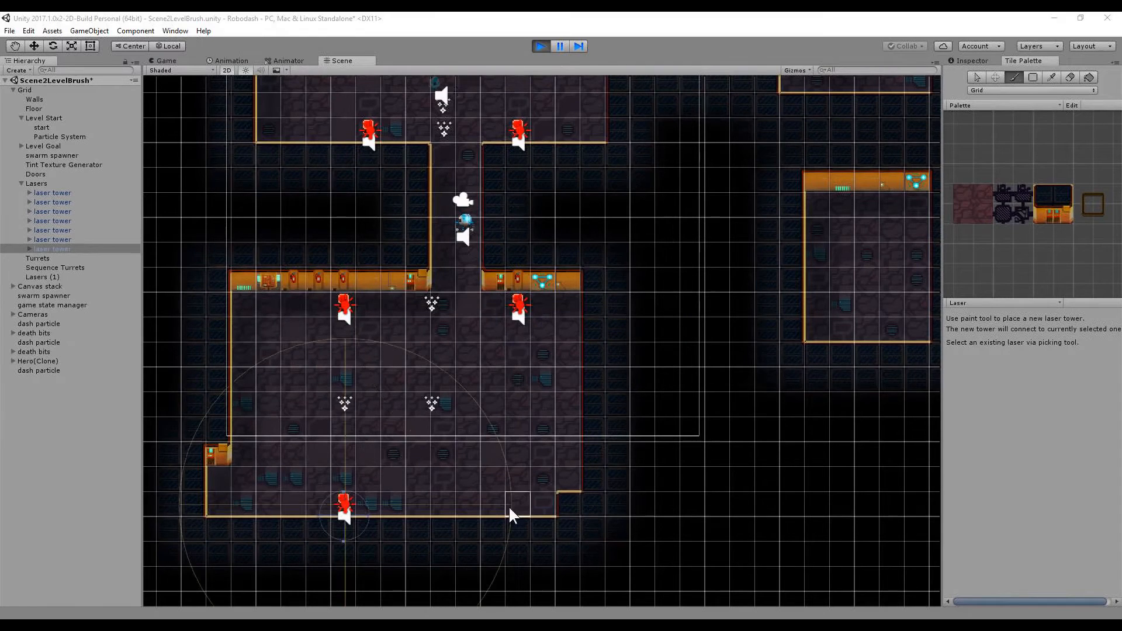
pyautogui.click(517, 504)
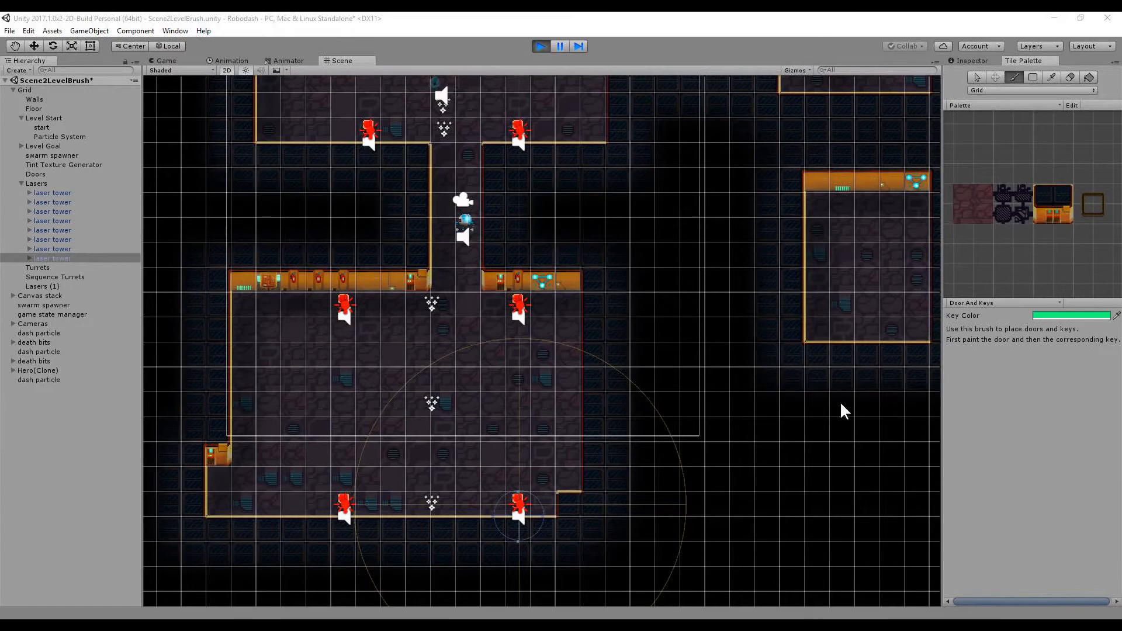
# - Place a green door at the foot of the narrow upper passage and its key in the isolated room with the Door And Keys brush
pyautogui.moveTo(727, 338); pyautogui.dragTo(477, 405, button='middle')
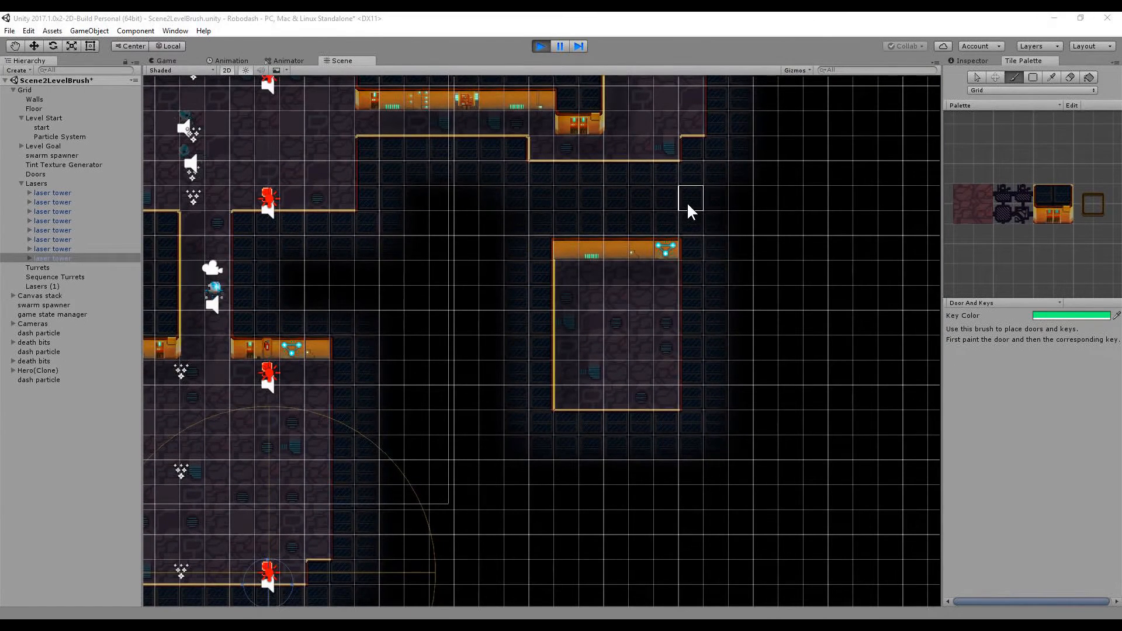
pyautogui.moveTo(687, 209); pyautogui.dragTo(613, 350, button='middle')
pyautogui.click(572, 173)
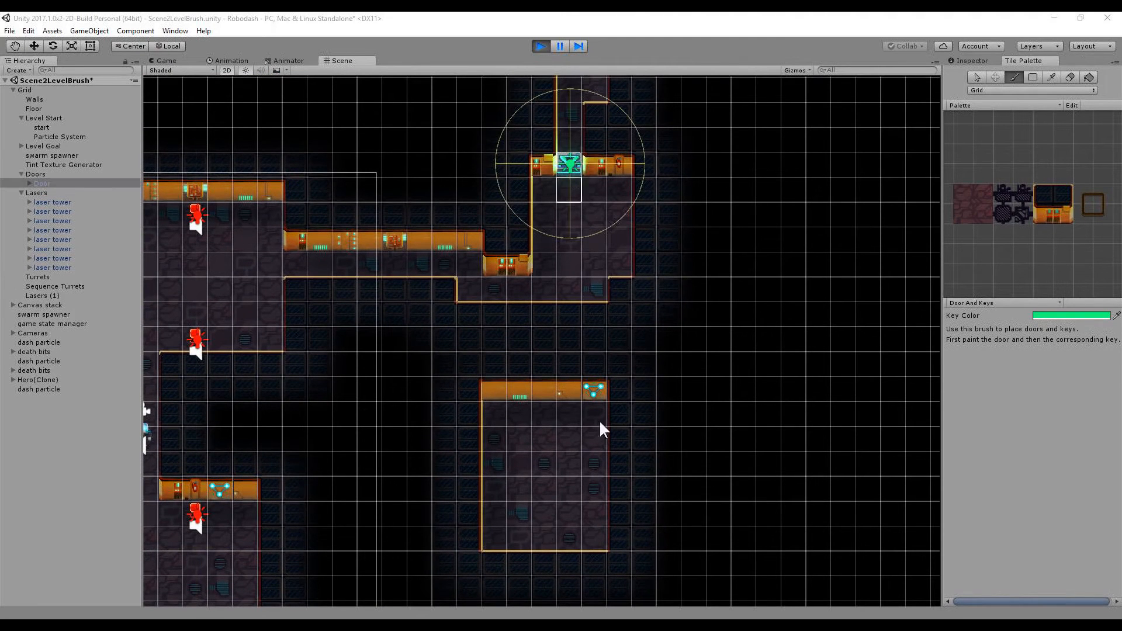
pyautogui.click(545, 468)
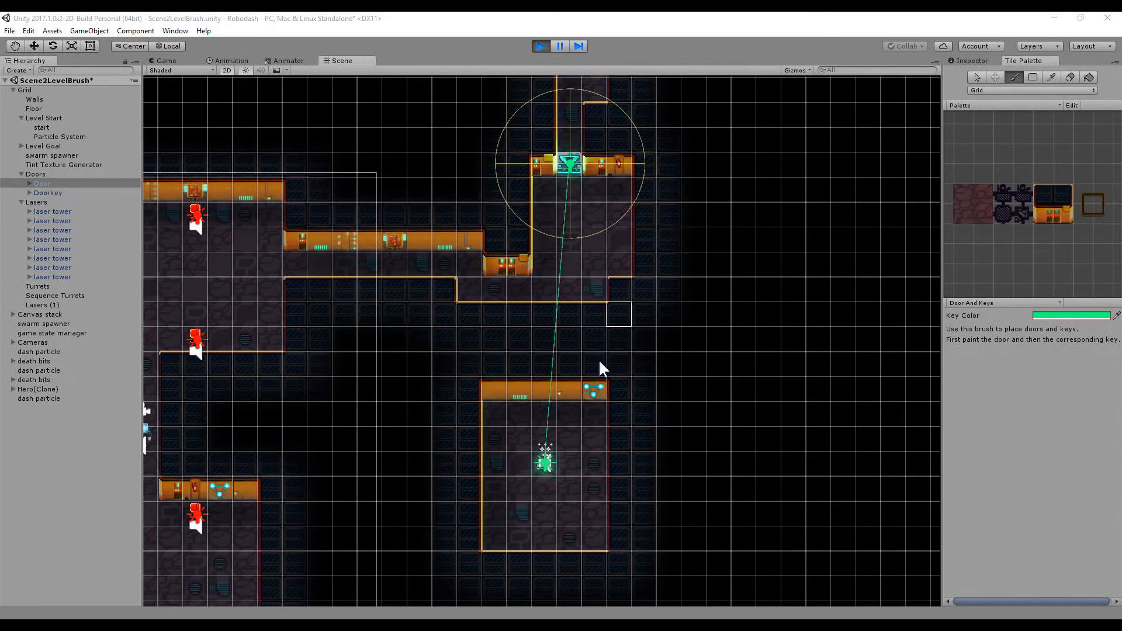
pyautogui.moveTo(598, 368); pyautogui.dragTo(471, 476, button='middle')
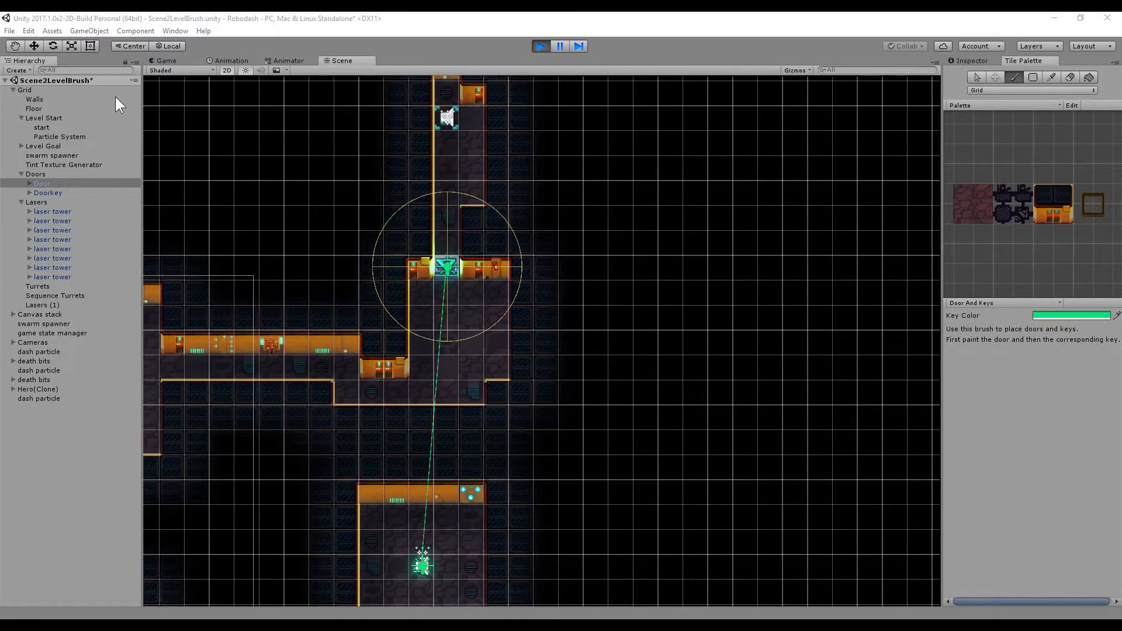
# - Place a blue teleport in the middle of the lower room and its orange target beneath the key in the isolated room
pyautogui.moveTo(418, 426); pyautogui.dragTo(613, 300, button='middle')
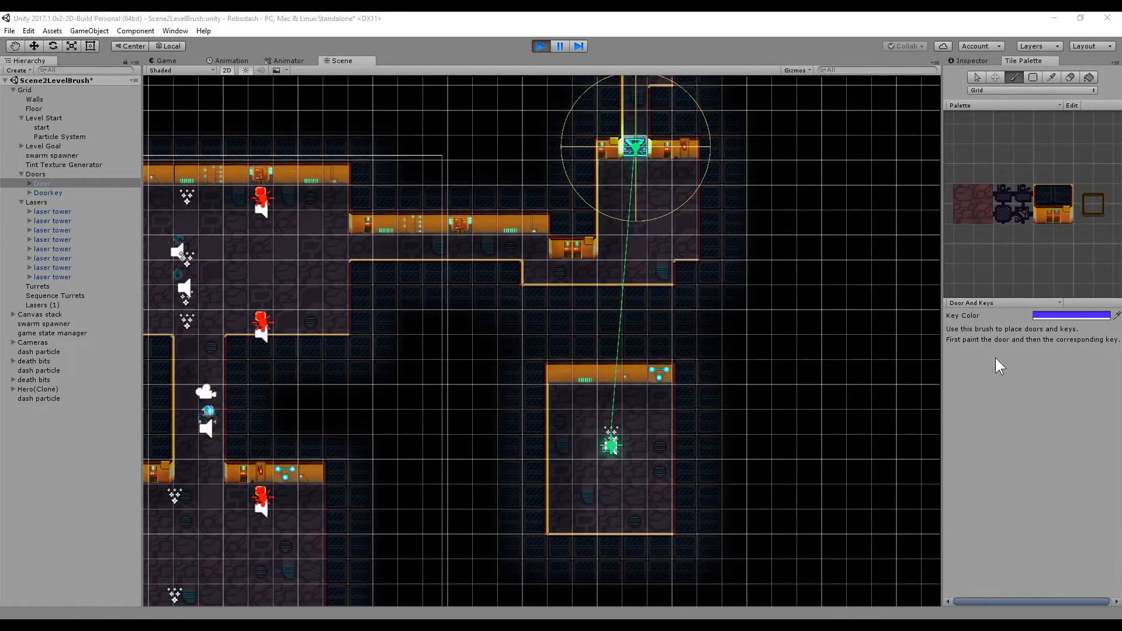
pyautogui.moveTo(517, 348); pyautogui.dragTo(707, 187, button='middle')
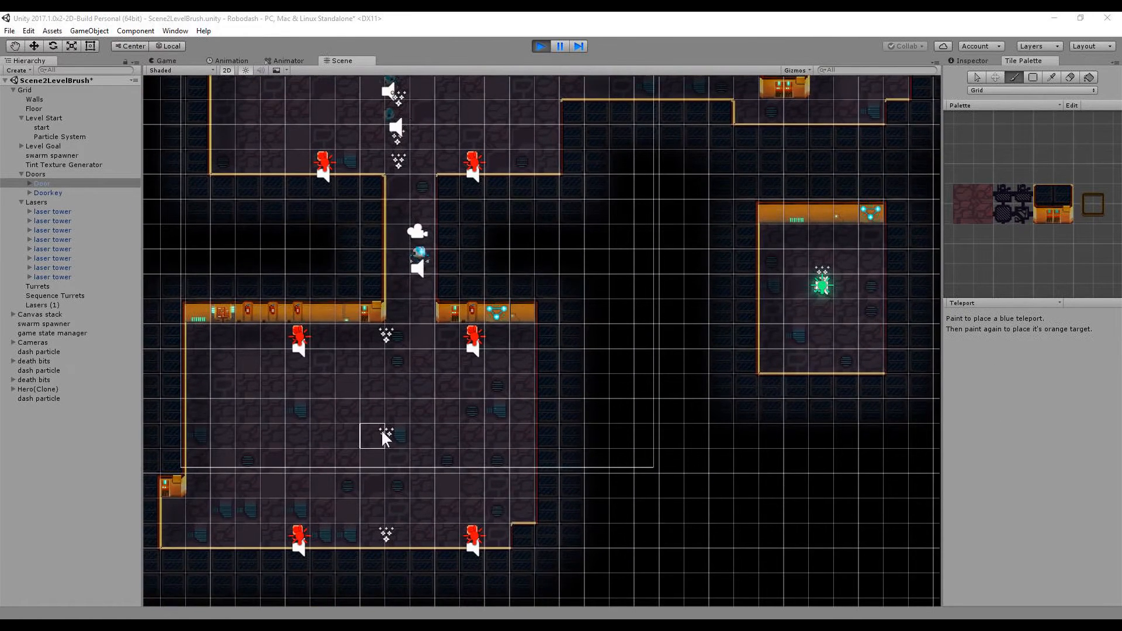
pyautogui.click(380, 413)
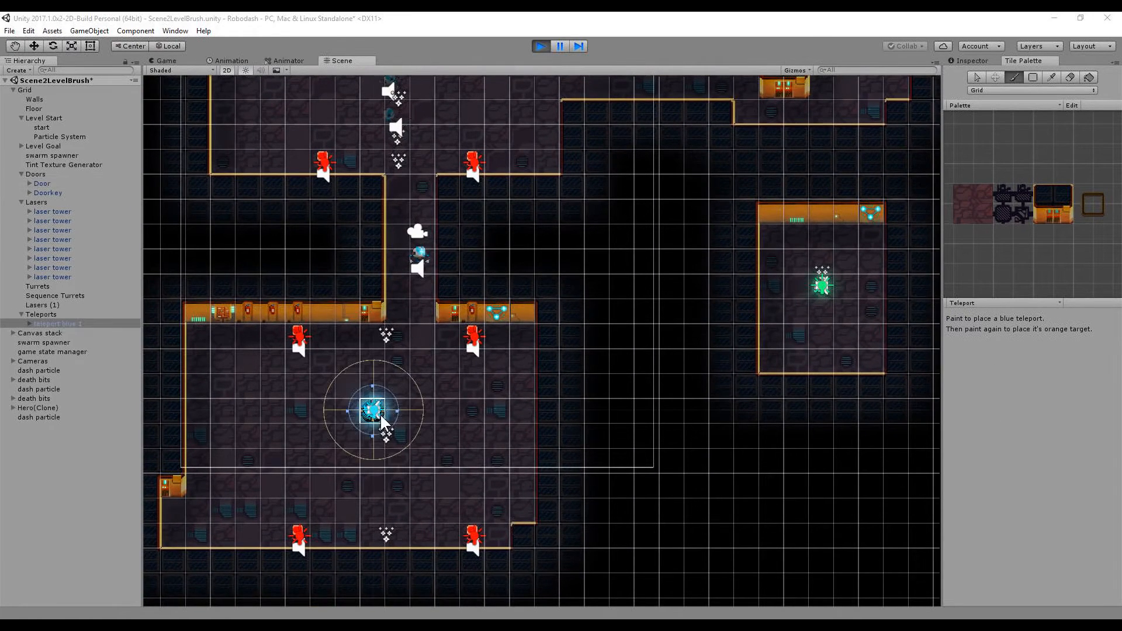
pyautogui.click(820, 316)
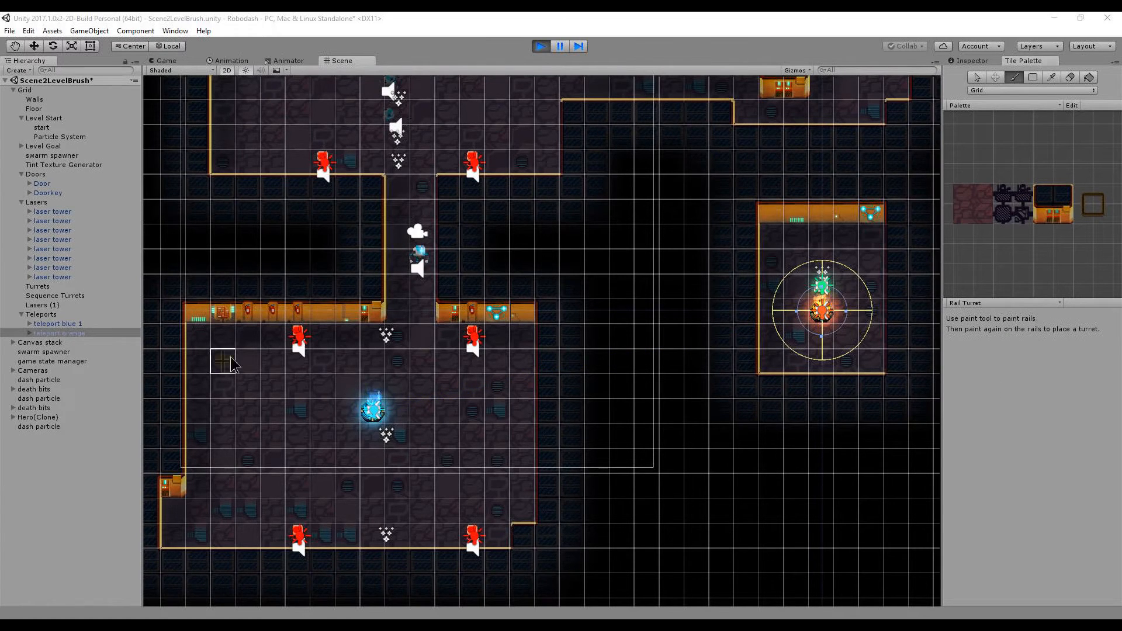
# - Paint a rectangular rail loop, 12 by 7 tiles, in the lower room with the Rail Turret brush and place a turret on its left side
pyautogui.moveTo(230, 357)
pyautogui.mouseDown()
pyautogui.moveTo(456, 362)
pyautogui.moveTo(501, 382)
pyautogui.moveTo(501, 517)
pyautogui.moveTo(225, 511)
pyautogui.moveTo(227, 382)
pyautogui.mouseUp()
pyautogui.click(227, 382)
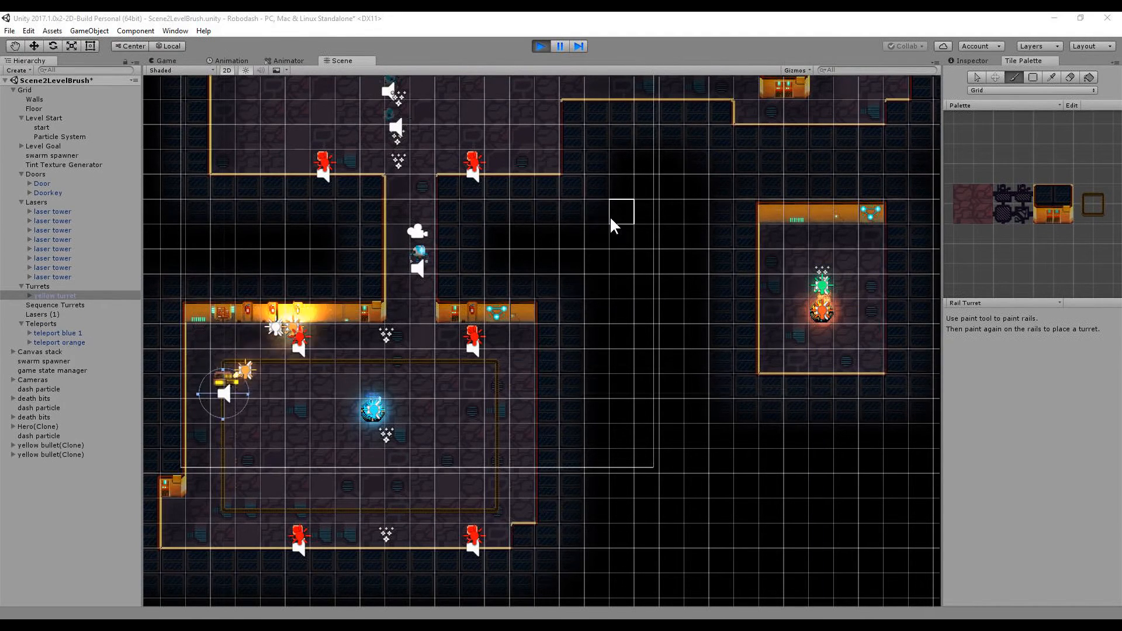
# - Erase the four laser towers from the lower room using the Laser brush
pyautogui.click(991, 340)
pyautogui.click(1069, 77)
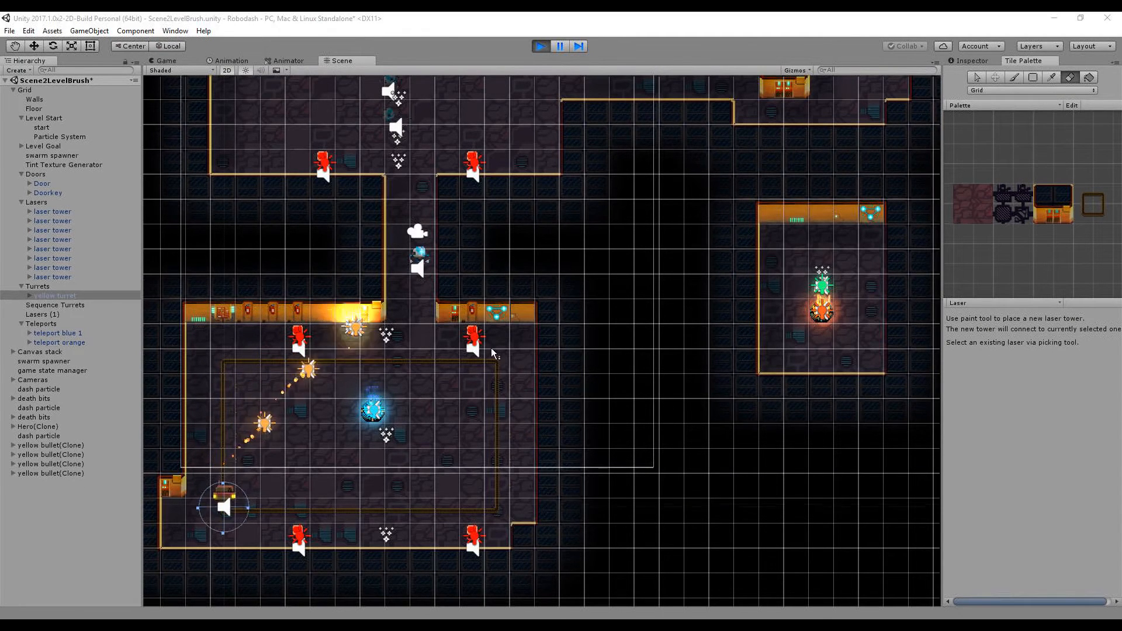
pyautogui.click(474, 336)
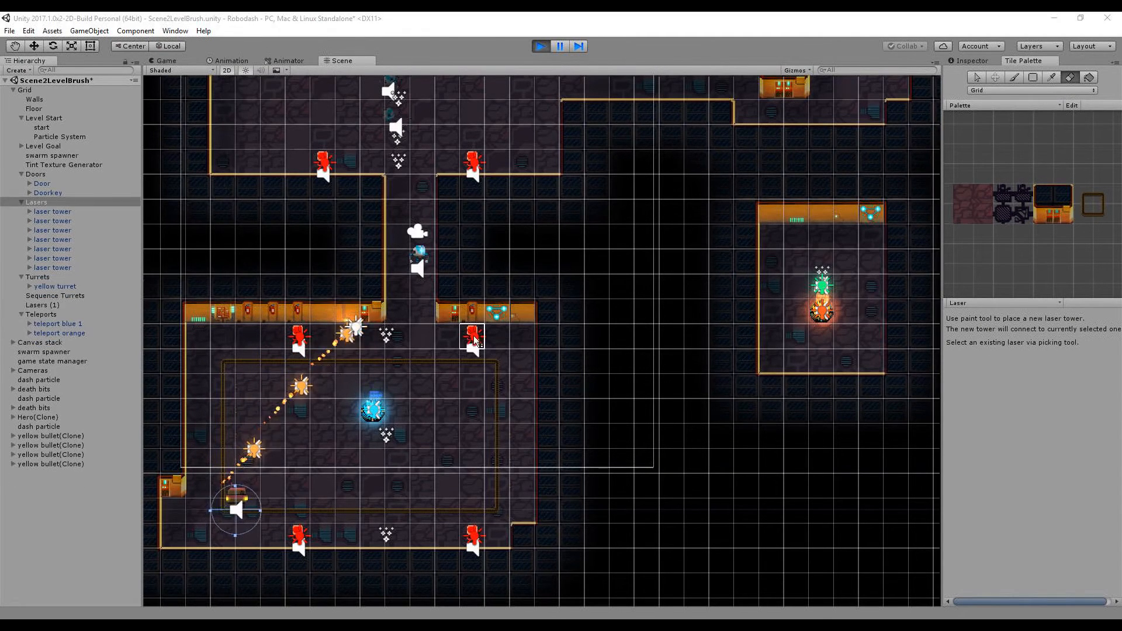
pyautogui.click(294, 538)
pyautogui.click(475, 540)
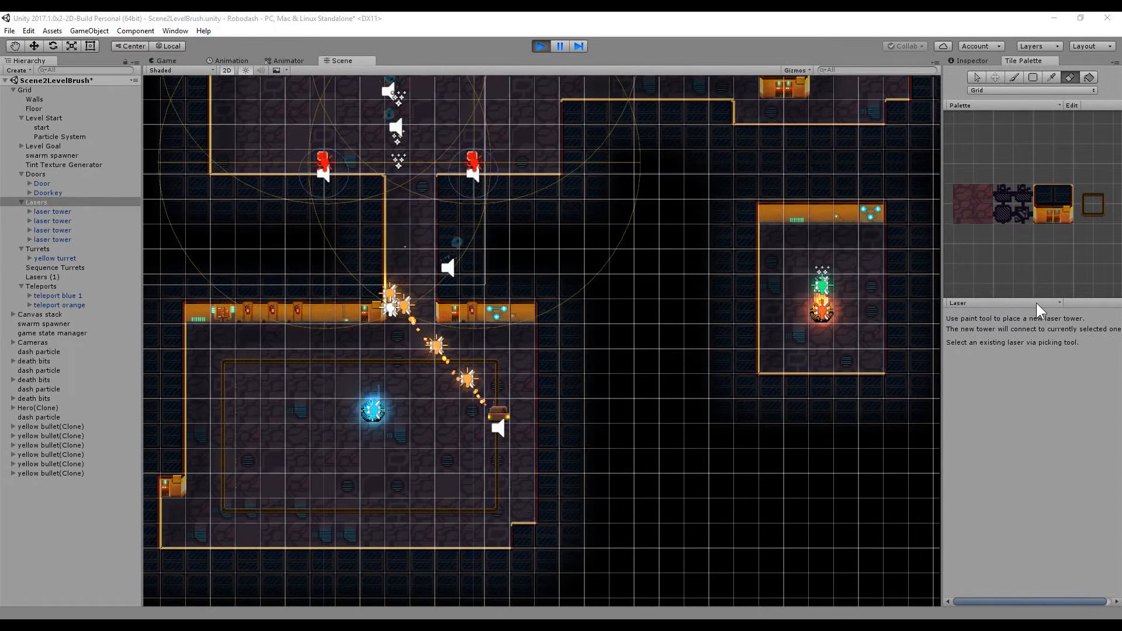
# - Paint a swarm spawn area 2 tiles wide and 5 tiles high near the upper room's right wall and set its difficulty to 0.36
pyautogui.click(995, 395)
pyautogui.scroll(-3, 555, 253)
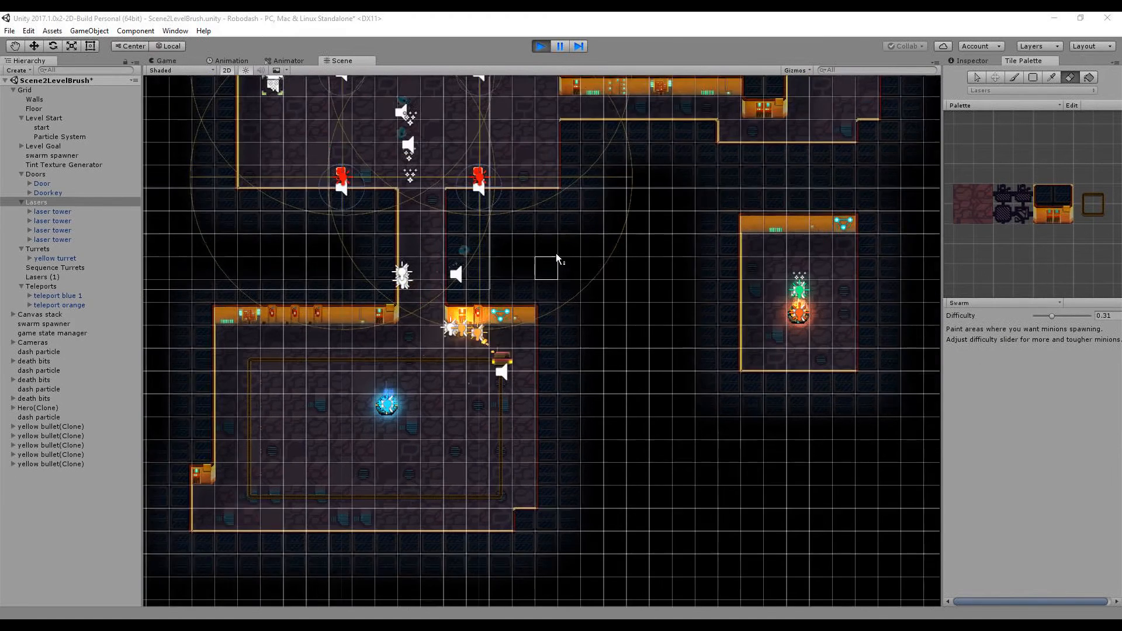
pyautogui.moveTo(576, 156); pyautogui.dragTo(557, 286, button='middle')
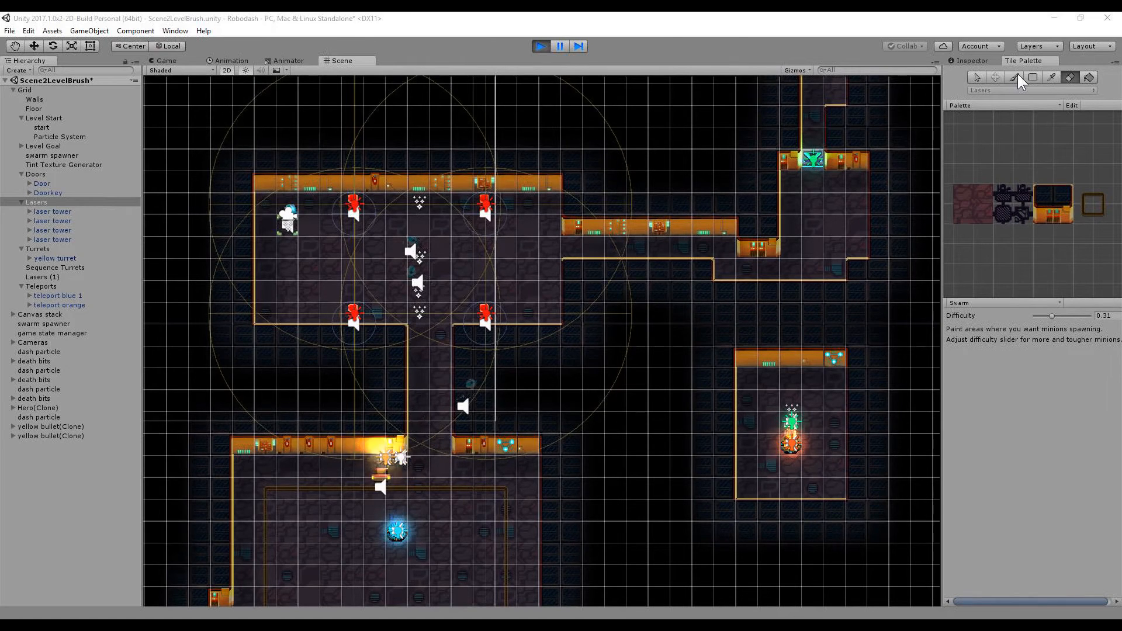
pyautogui.press('b')
pyautogui.moveTo(514, 226)
pyautogui.mouseDown()
pyautogui.moveTo(507, 293)
pyautogui.moveTo(529, 251)
pyautogui.moveTo(526, 198)
pyautogui.moveTo(508, 200)
pyautogui.mouseUp()
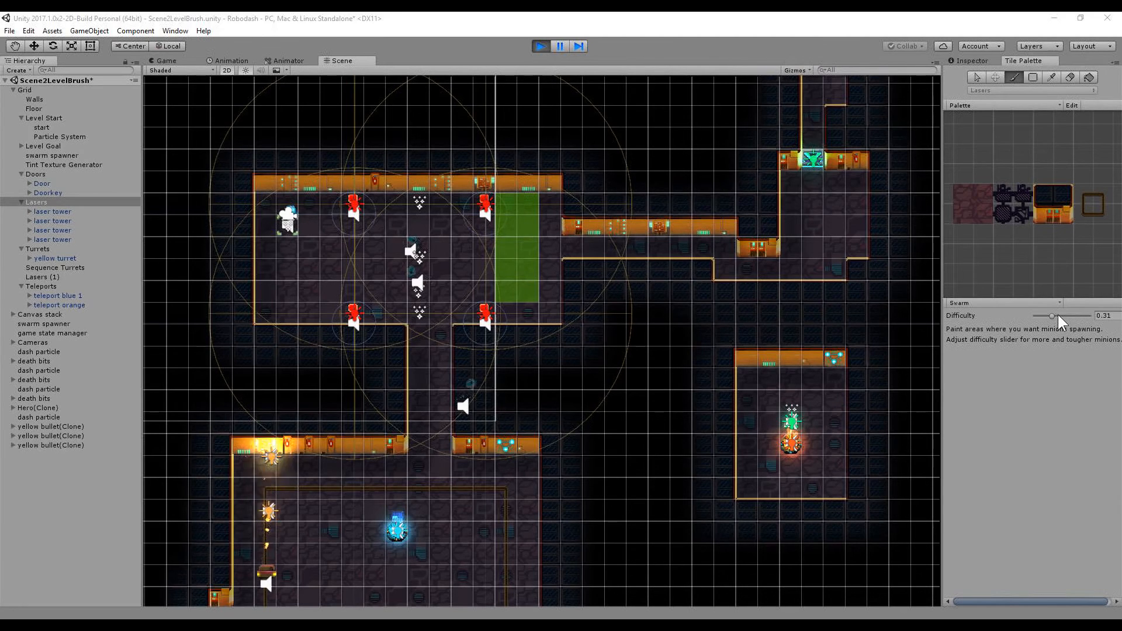
pyautogui.moveTo(1050, 314)
pyautogui.mouseDown()
pyautogui.moveTo(1070, 313)
pyautogui.moveTo(1053, 317)
pyautogui.mouseUp()
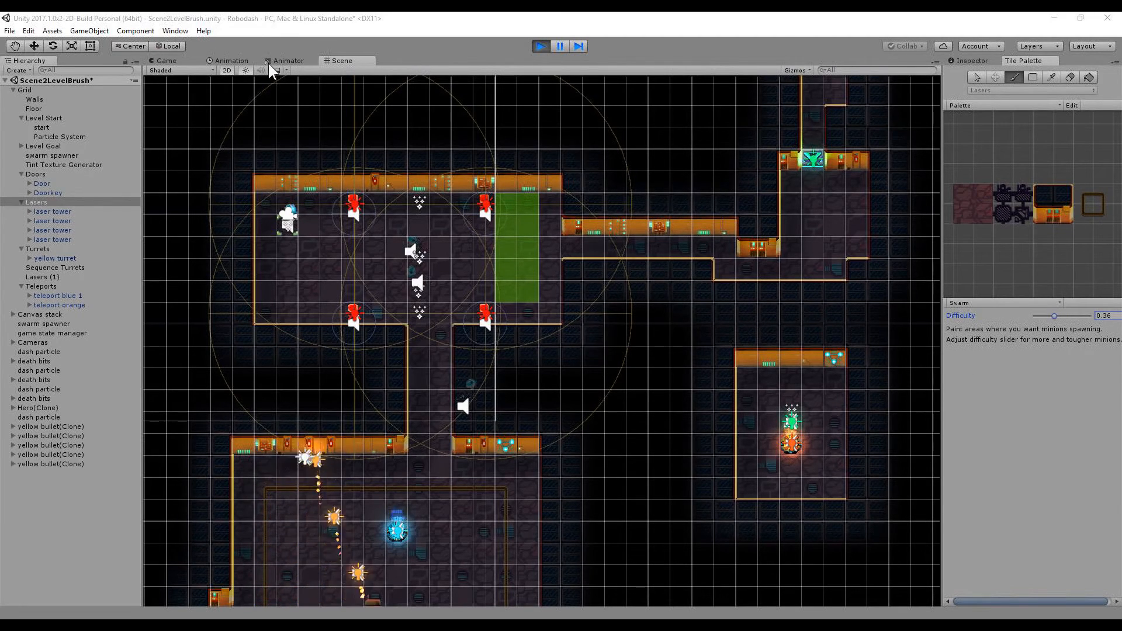
# - Playtest the swarm area by steering the hero from the start point across the upper room, past the lasers and bomb bots
pyautogui.click(182, 59)
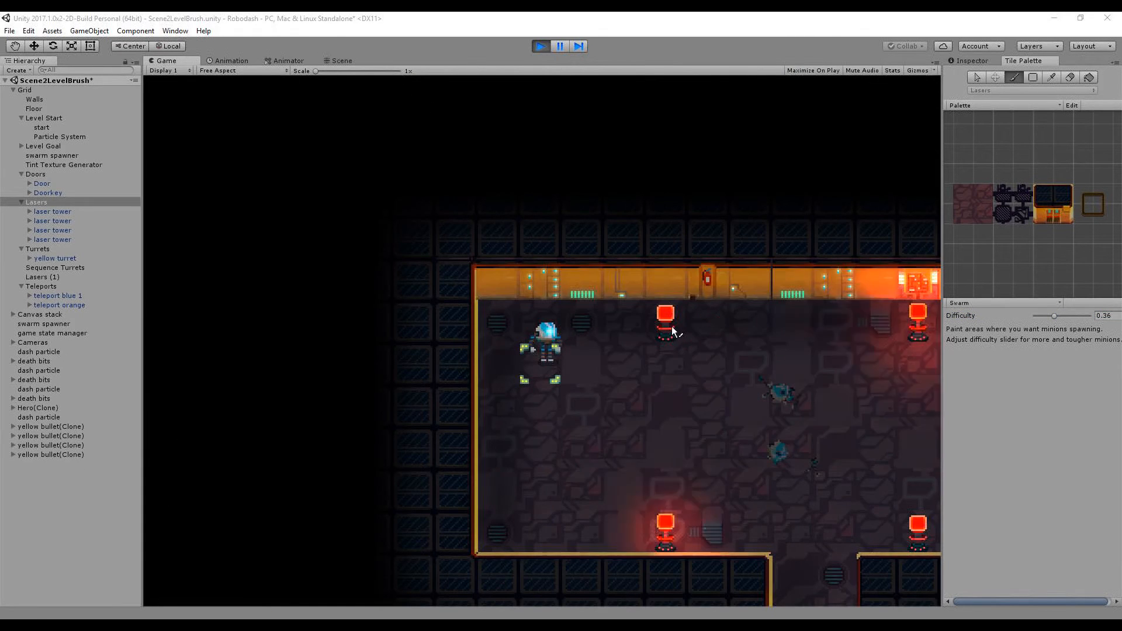
pyautogui.press('Down')
pyautogui.press('Right')
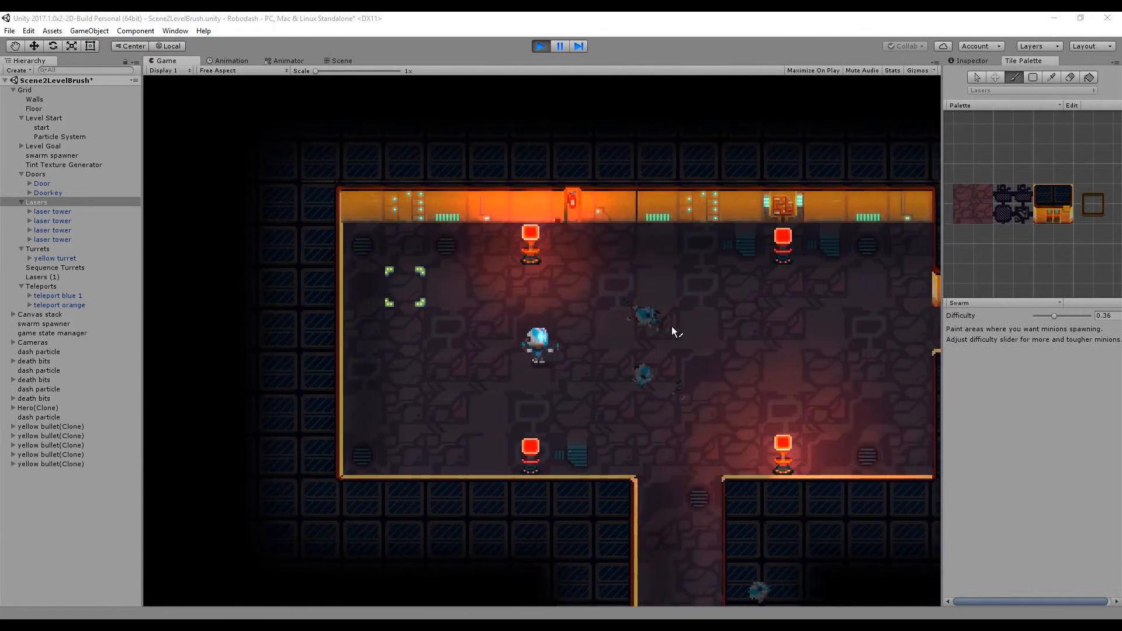
pyautogui.press('Right')
pyautogui.press('Down')
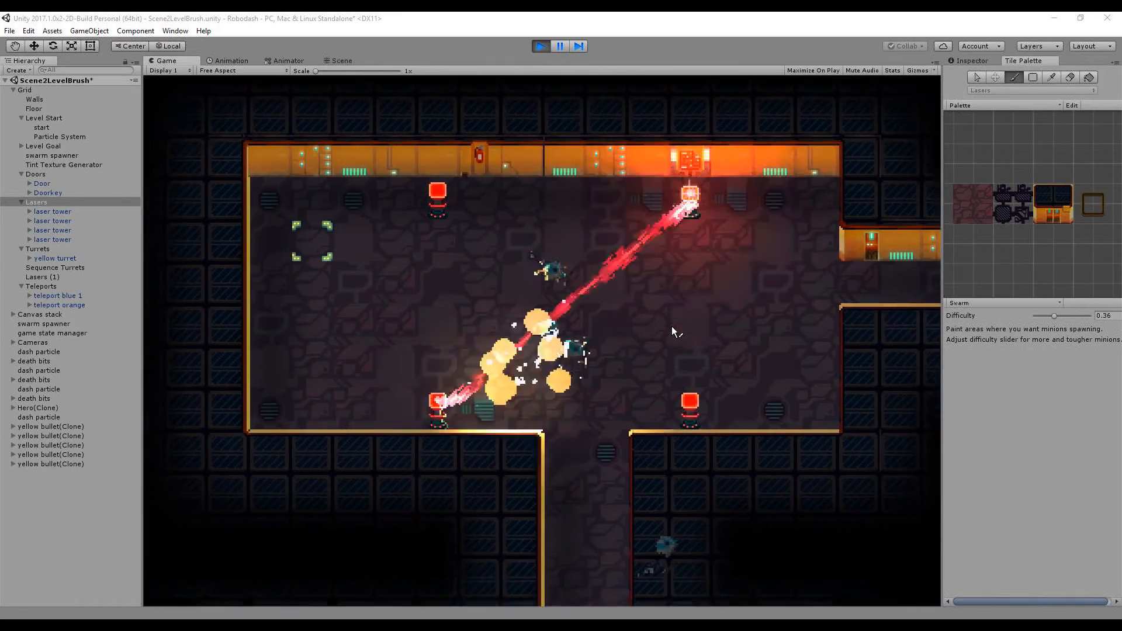
pyautogui.press('Right')
pyautogui.press('Down')
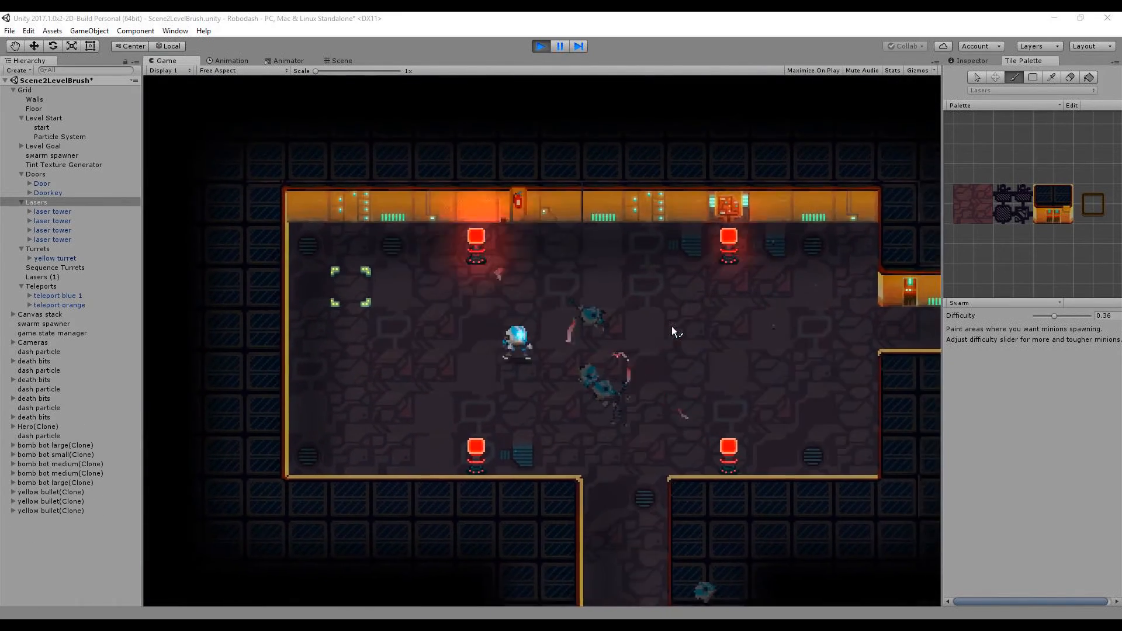
pyautogui.press('Right')
pyautogui.press('Down')
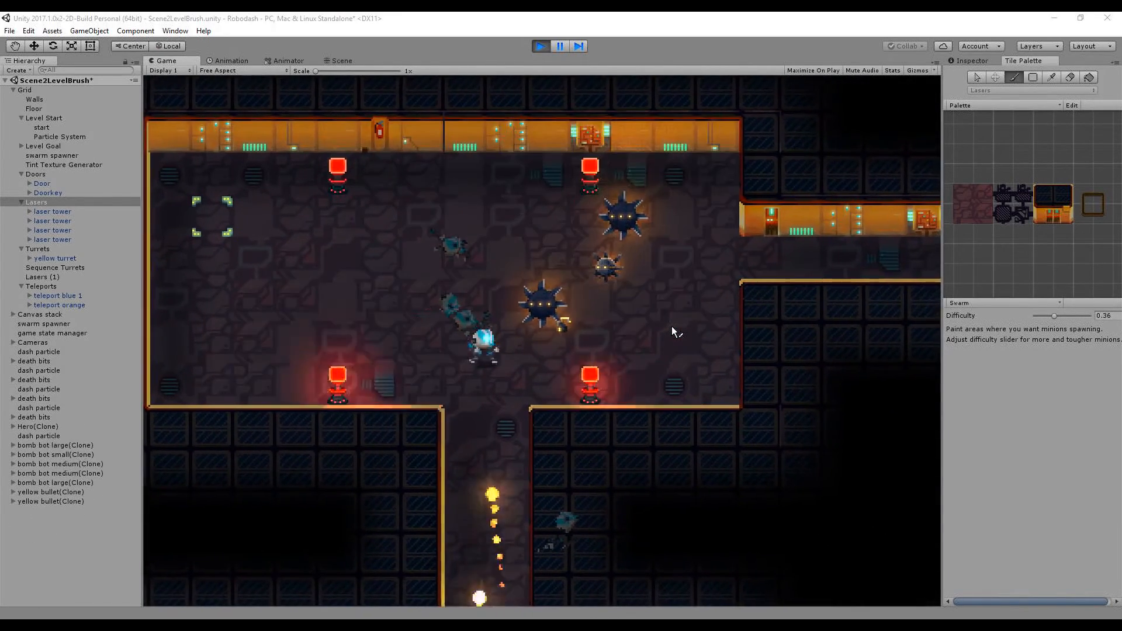
pyautogui.press('Down')
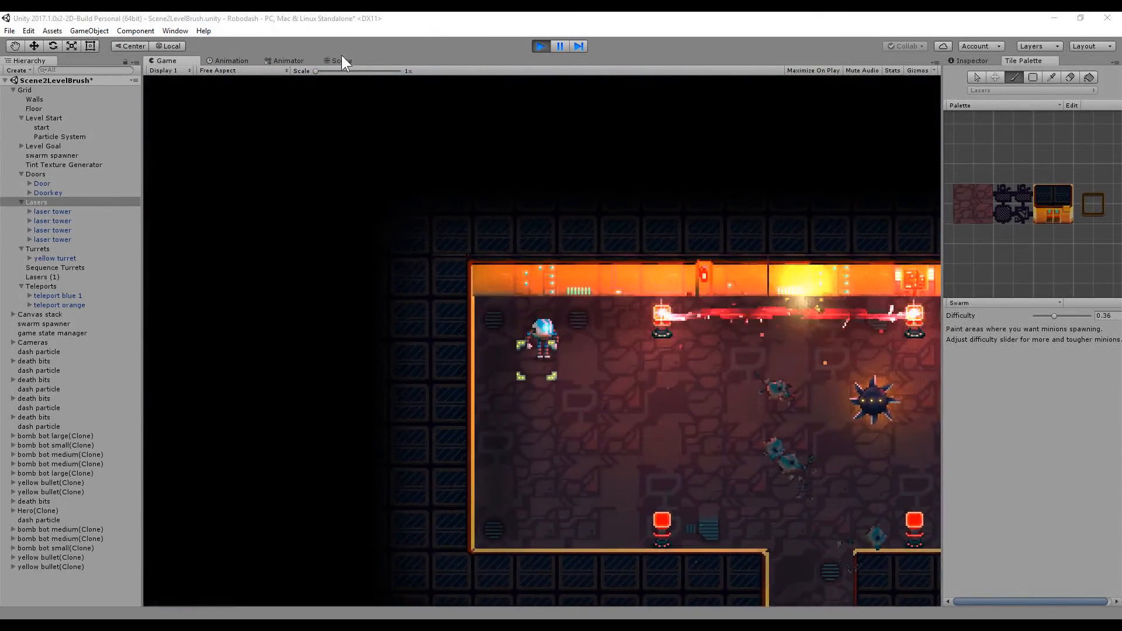
# - Place a sequence turret in the isolated room's upper-right corner with the Sequence Turret brush and paint tick 1 targets in both lower corners
pyautogui.click(340, 61)
pyautogui.click(997, 303)
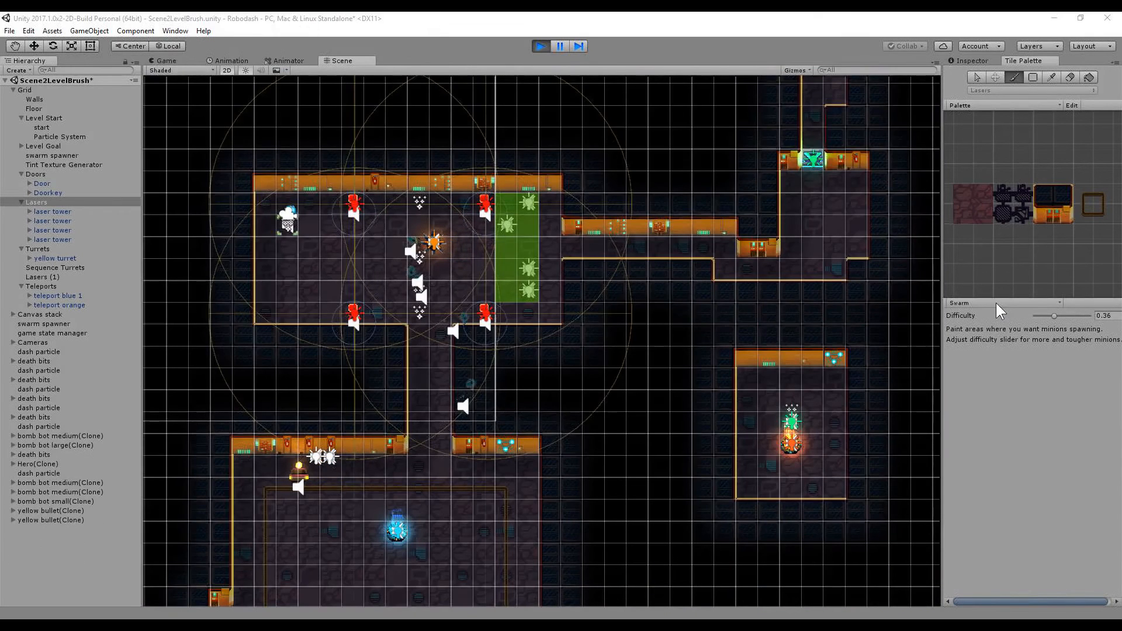
pyautogui.click(1001, 385)
pyautogui.click(834, 377)
pyautogui.press('f')
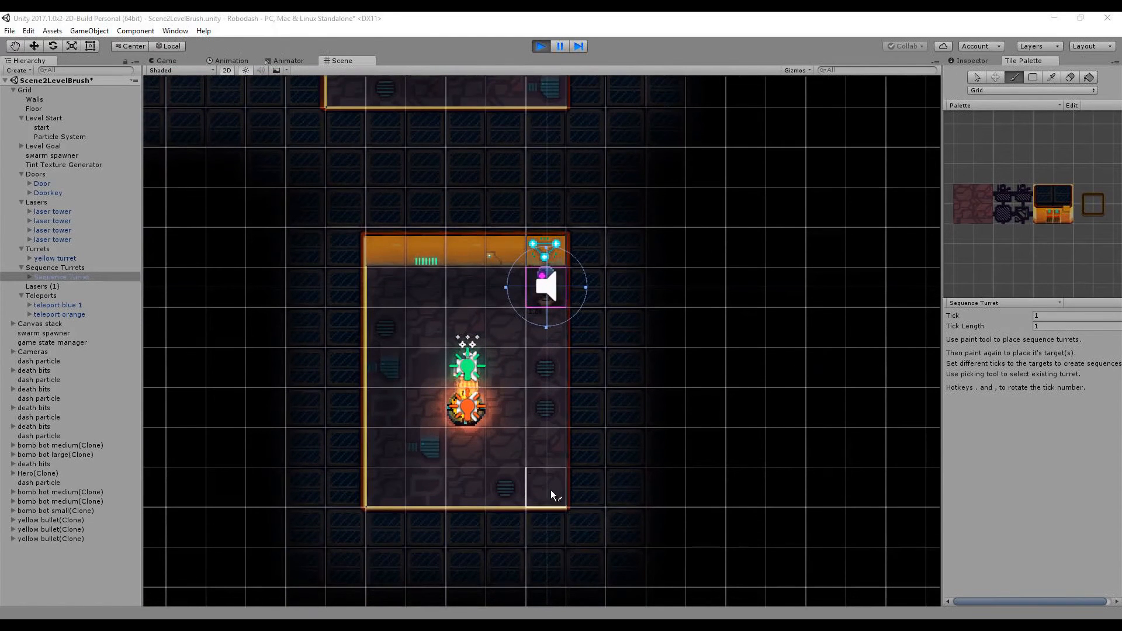
pyautogui.click(550, 490)
pyautogui.click(400, 489)
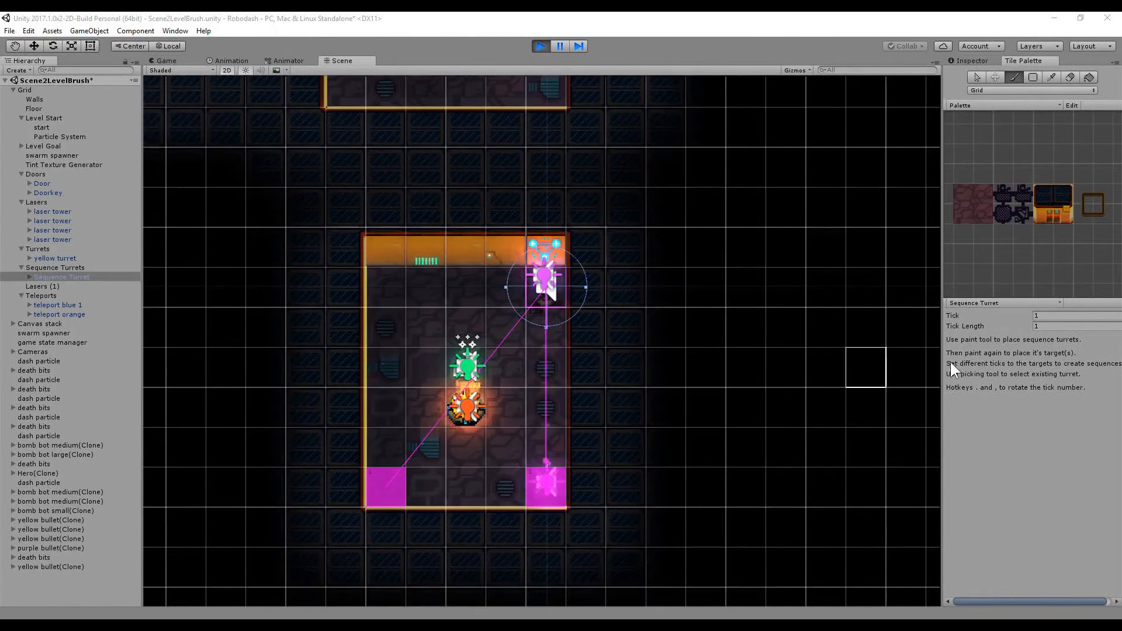
# - Set the sequence turret's tick length to 3 and paint a tick 2 target in the isolated room's upper-left corner
pyautogui.click(1043, 326)
pyautogui.write('3')
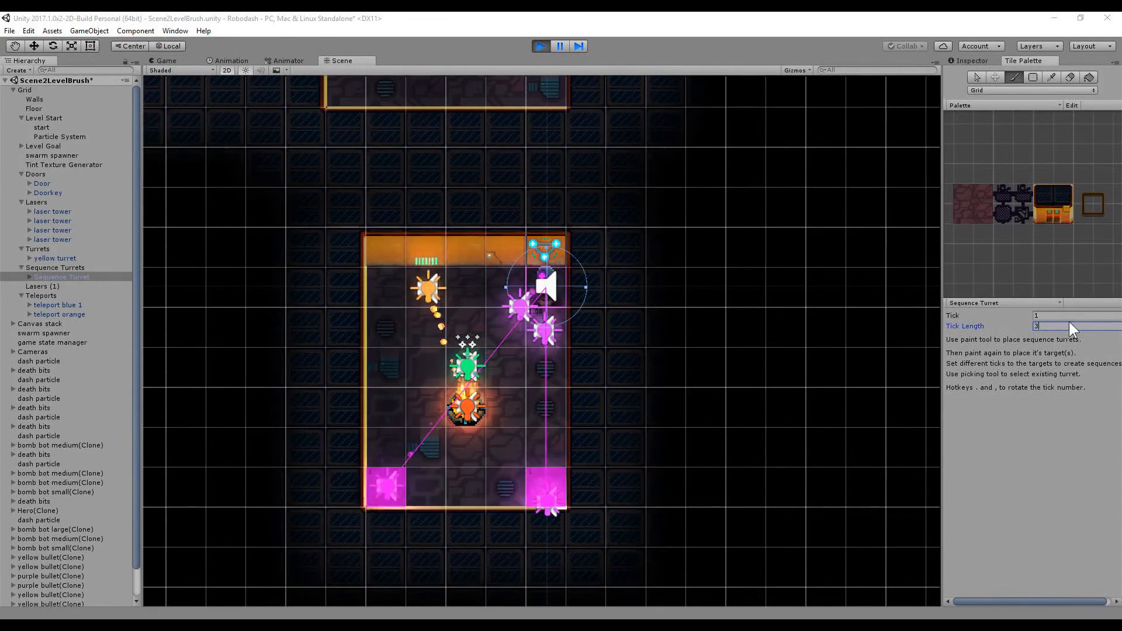
pyautogui.press('.')
pyautogui.click(385, 287)
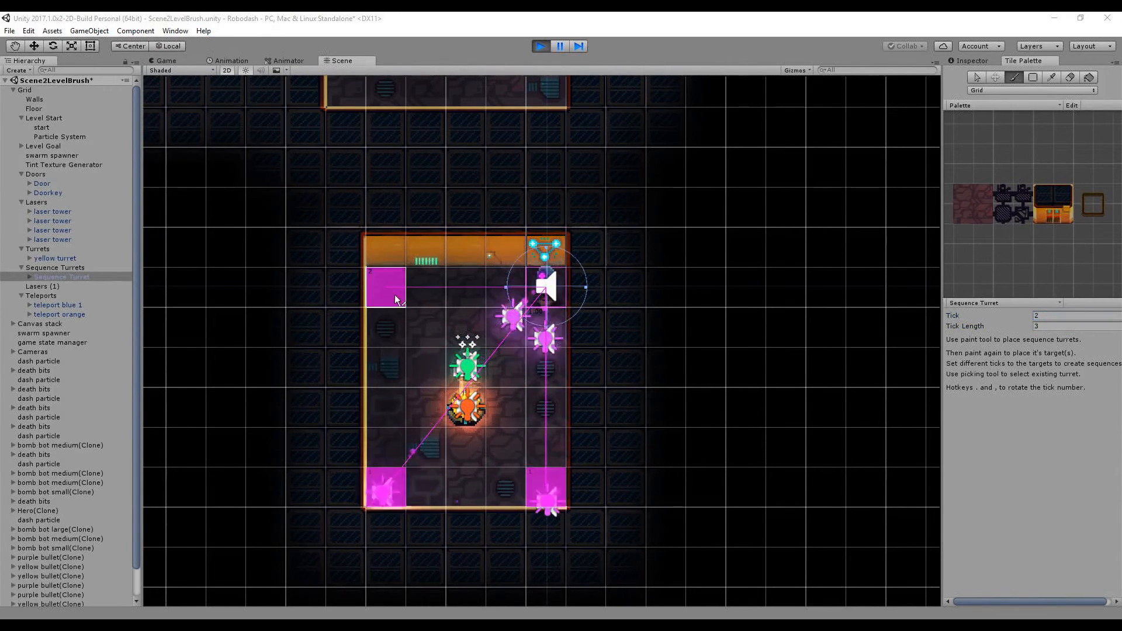
# - Playtest the level by moving the hero through the upper room and down the corridor towards the rail turret and blue teleport
pyautogui.scroll(-2, 422, 387)
pyautogui.scroll(-1, 419, 397)
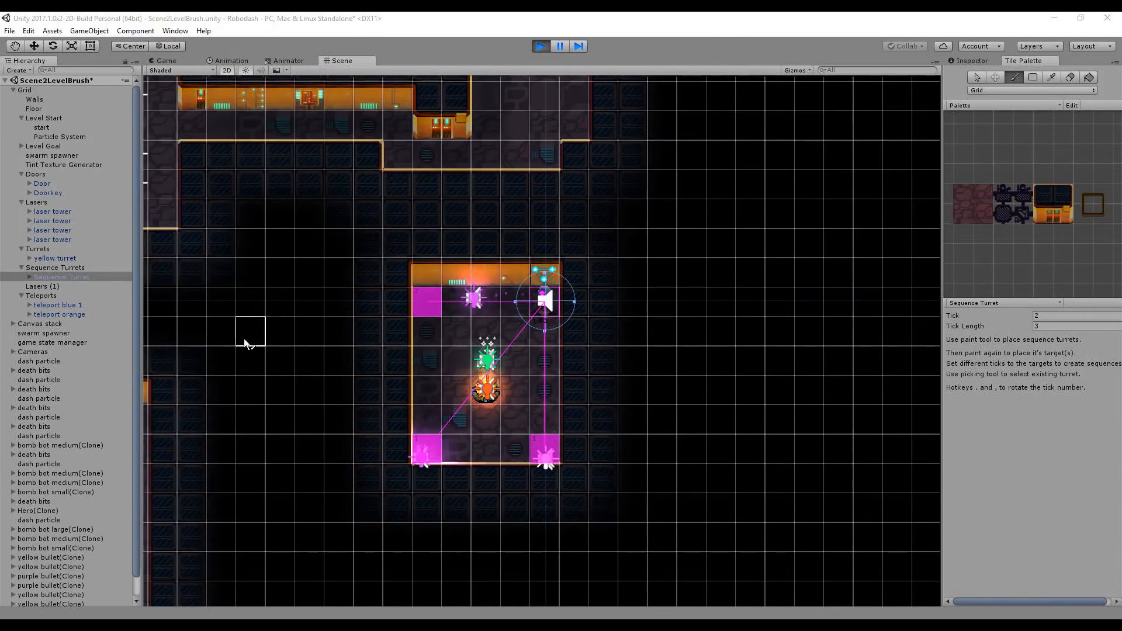
pyautogui.moveTo(286, 326); pyautogui.dragTo(774, 253, button='middle')
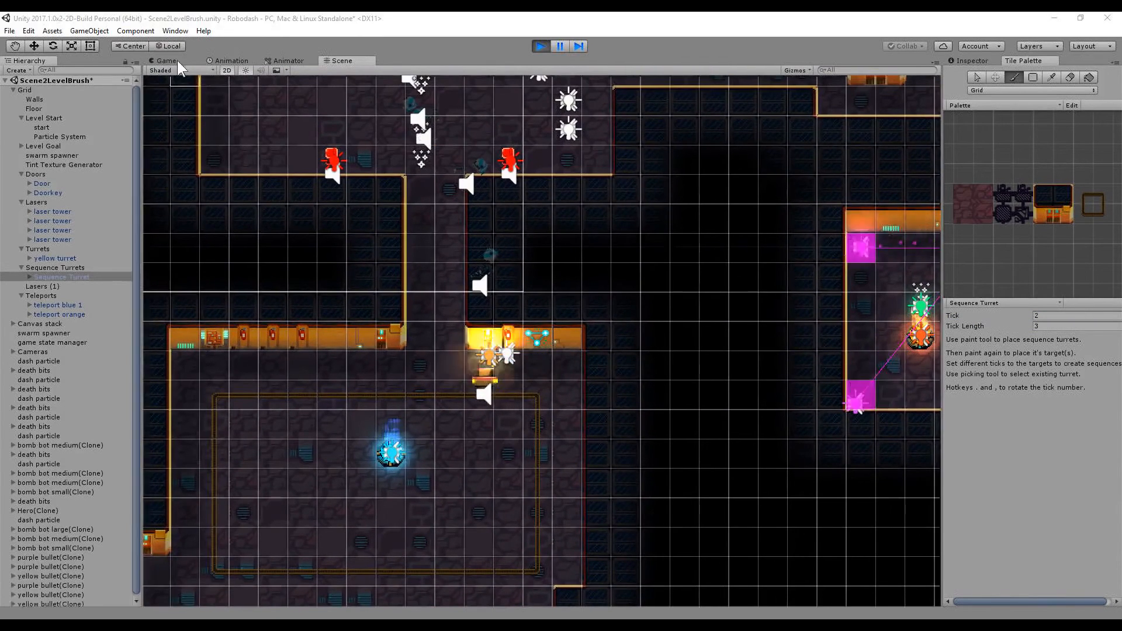
pyautogui.click(170, 61)
pyautogui.press('s')
pyautogui.press('d')
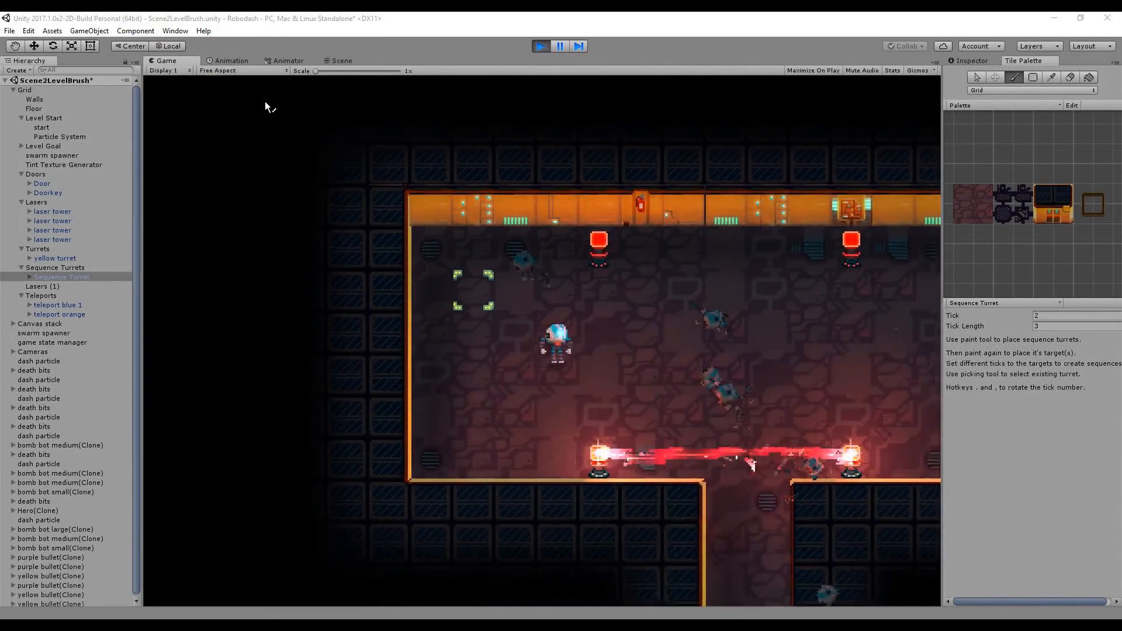
pyautogui.press('s')
pyautogui.press('d')
pyautogui.press('w')
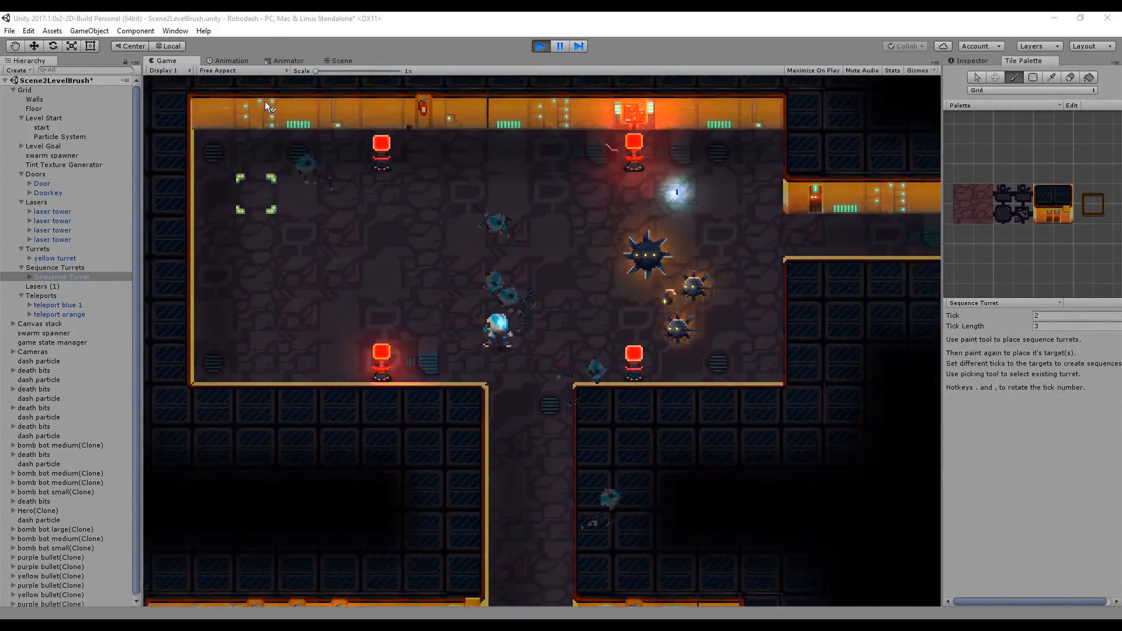
pyautogui.press('s')
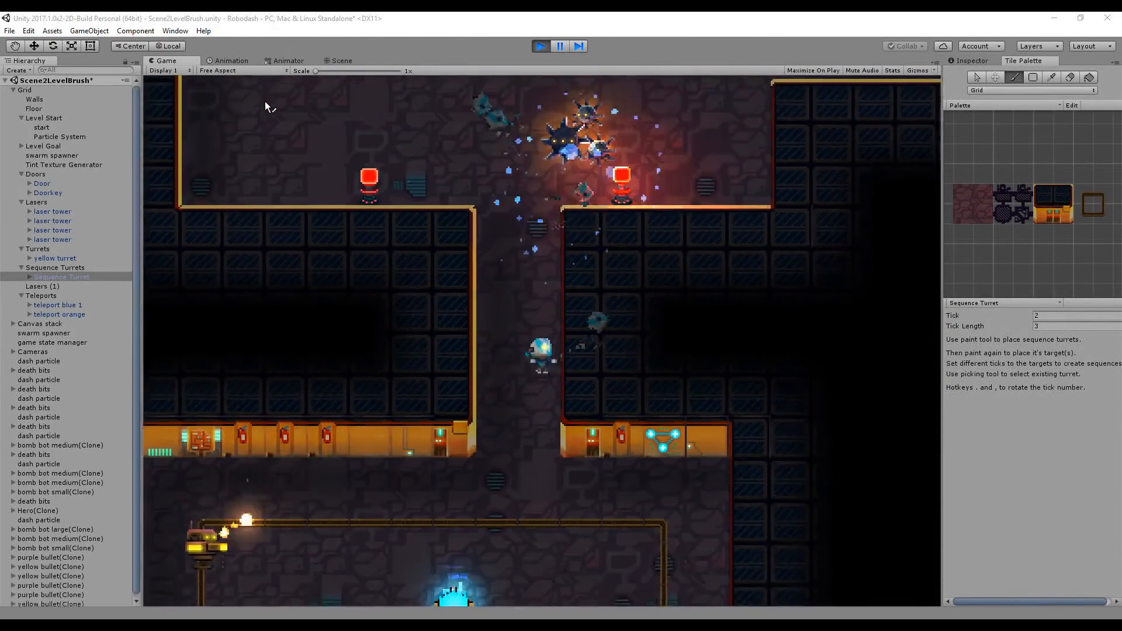
pyautogui.press('s')
pyautogui.press('a')
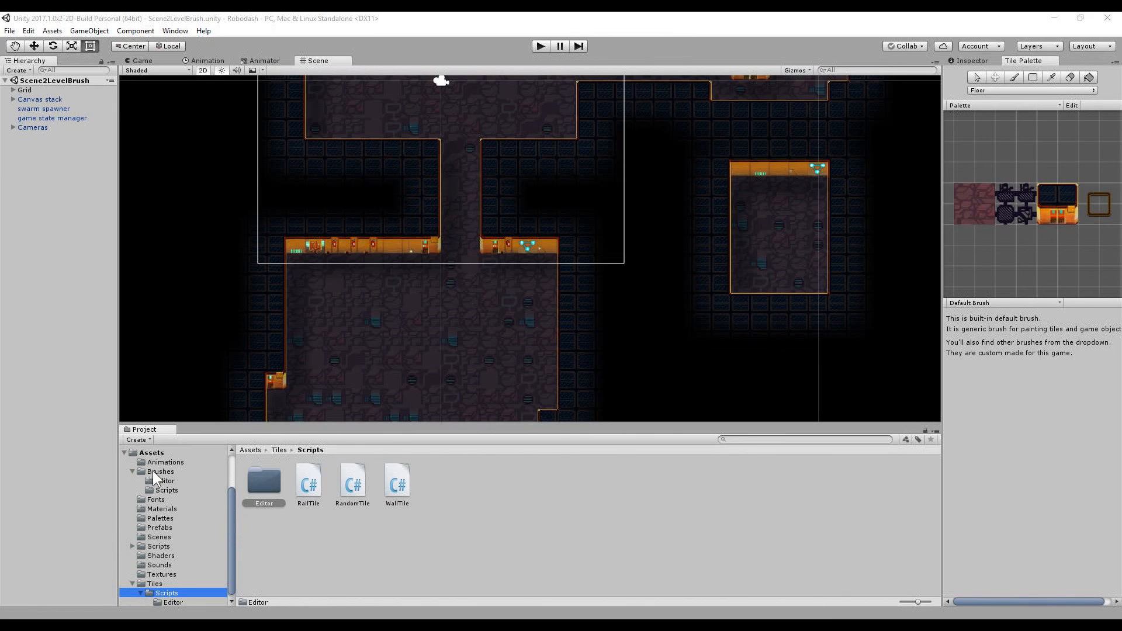
# - Browse the project's Brushes Editor folder and select the LevelBrushEditor and SequenceTurretBrushEditor scripts
pyautogui.click(131, 471)
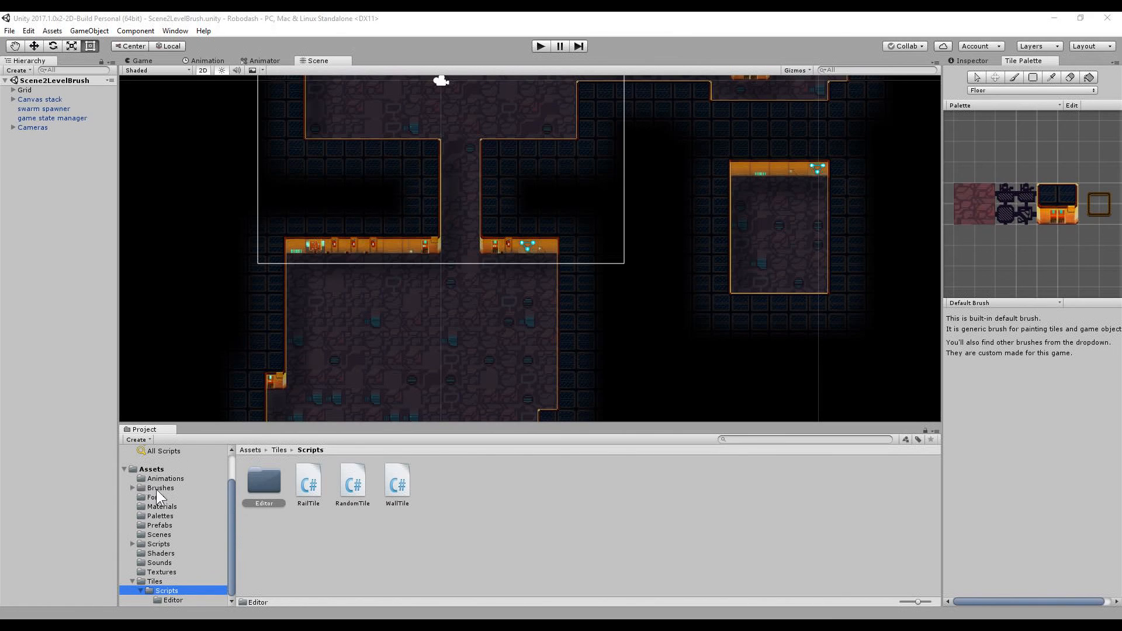
pyautogui.click(156, 488)
pyautogui.click(153, 497)
pyautogui.click(132, 487)
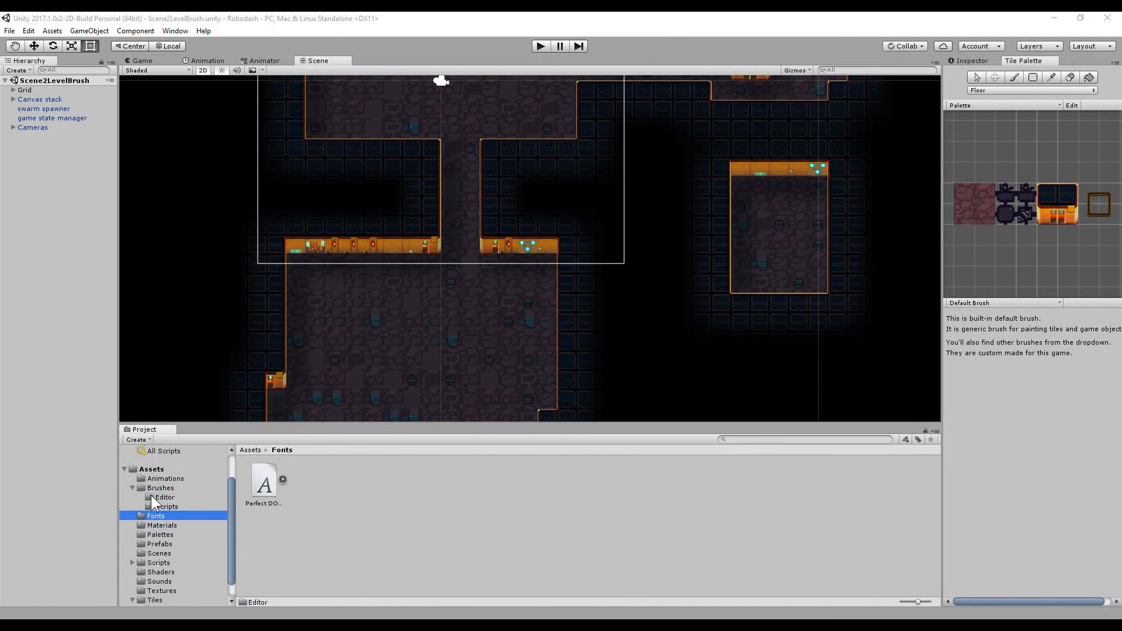
pyautogui.click(165, 498)
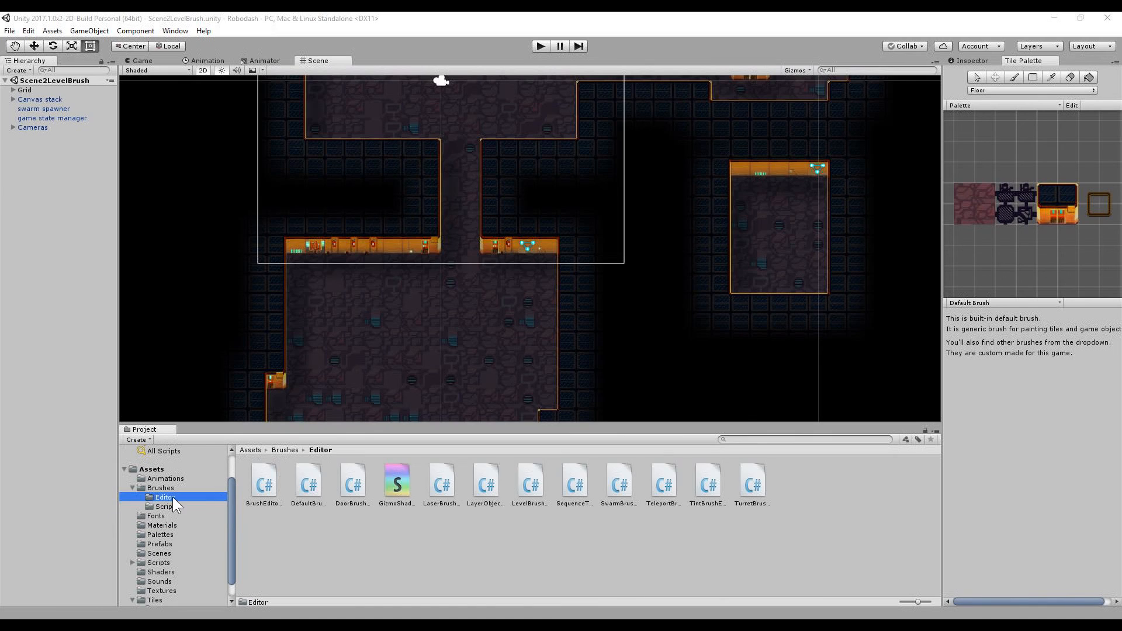
pyautogui.click(496, 493)
pyautogui.click(575, 485)
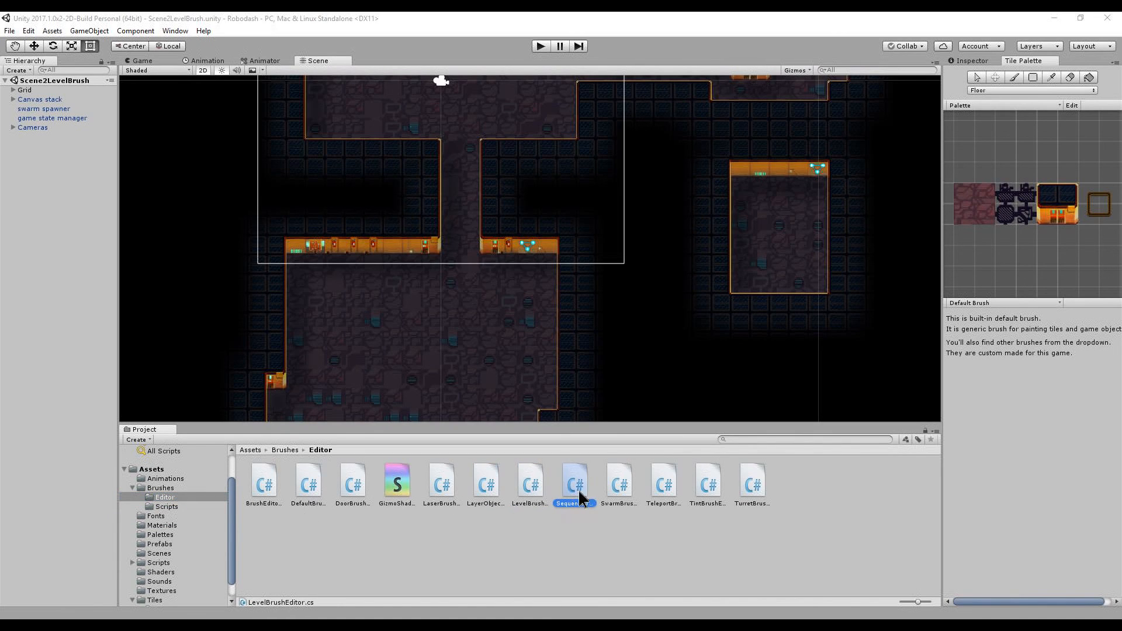
# - Show the contents of the project's Tiles folder and display the Robodash title screen in the Game view
pyautogui.click(154, 600)
pyautogui.scroll(-1, 227, 532)
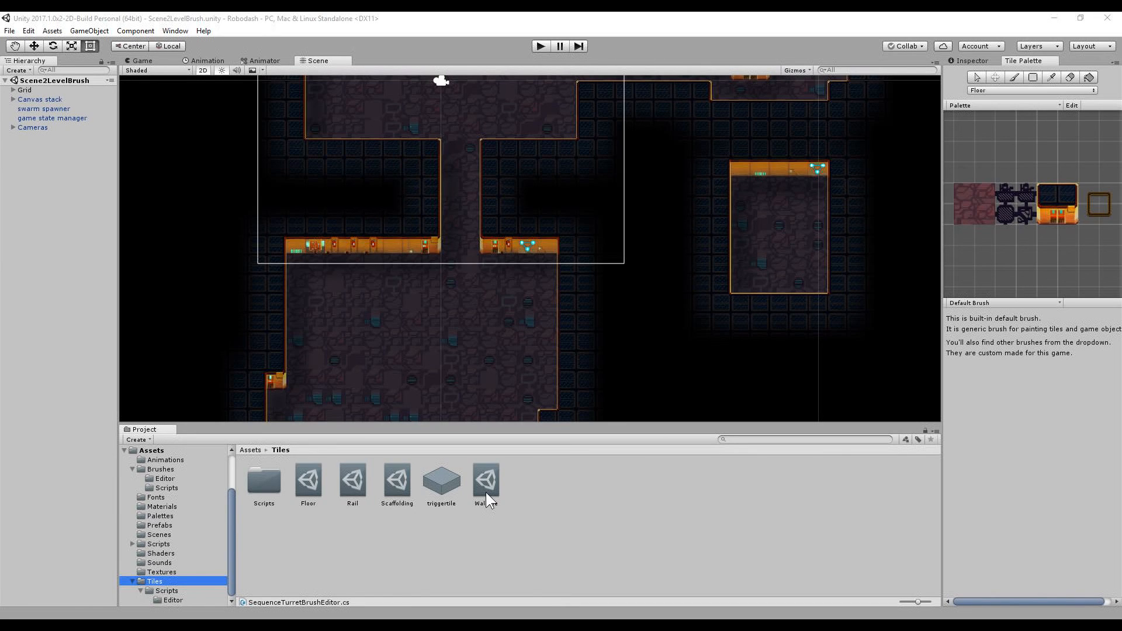
pyautogui.click(142, 60)
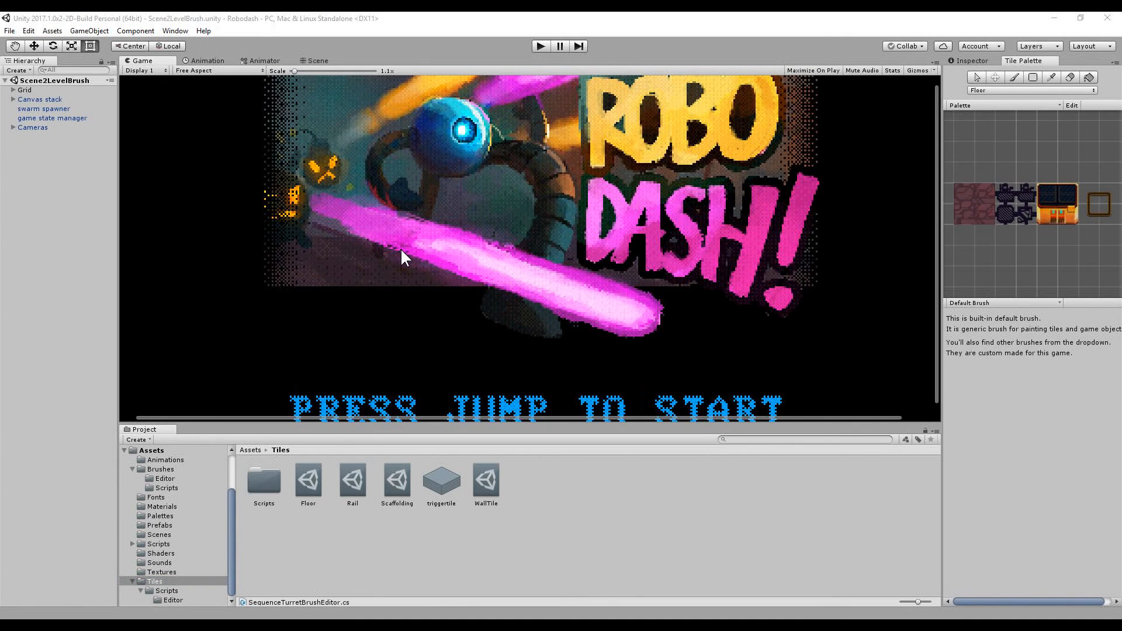